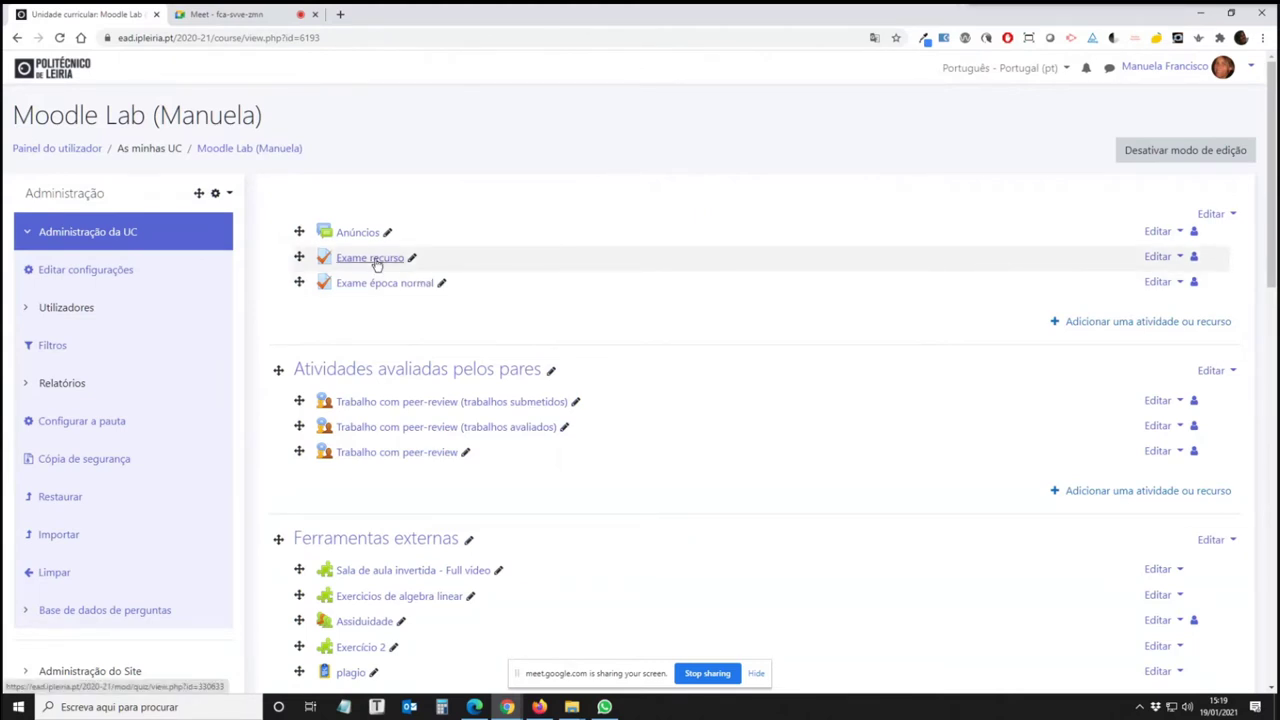
View the Exame recurso quiz page in the teacher session and in the student's Incognito window
click(377, 262)
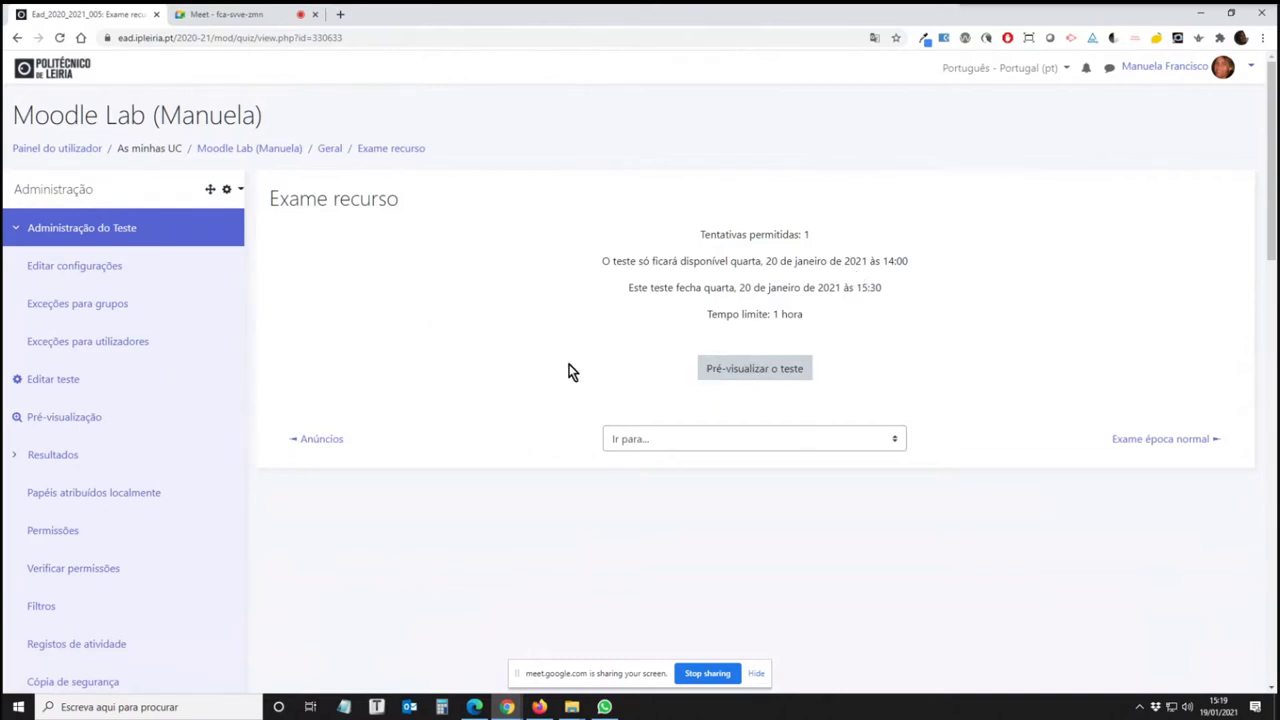
click(505, 708)
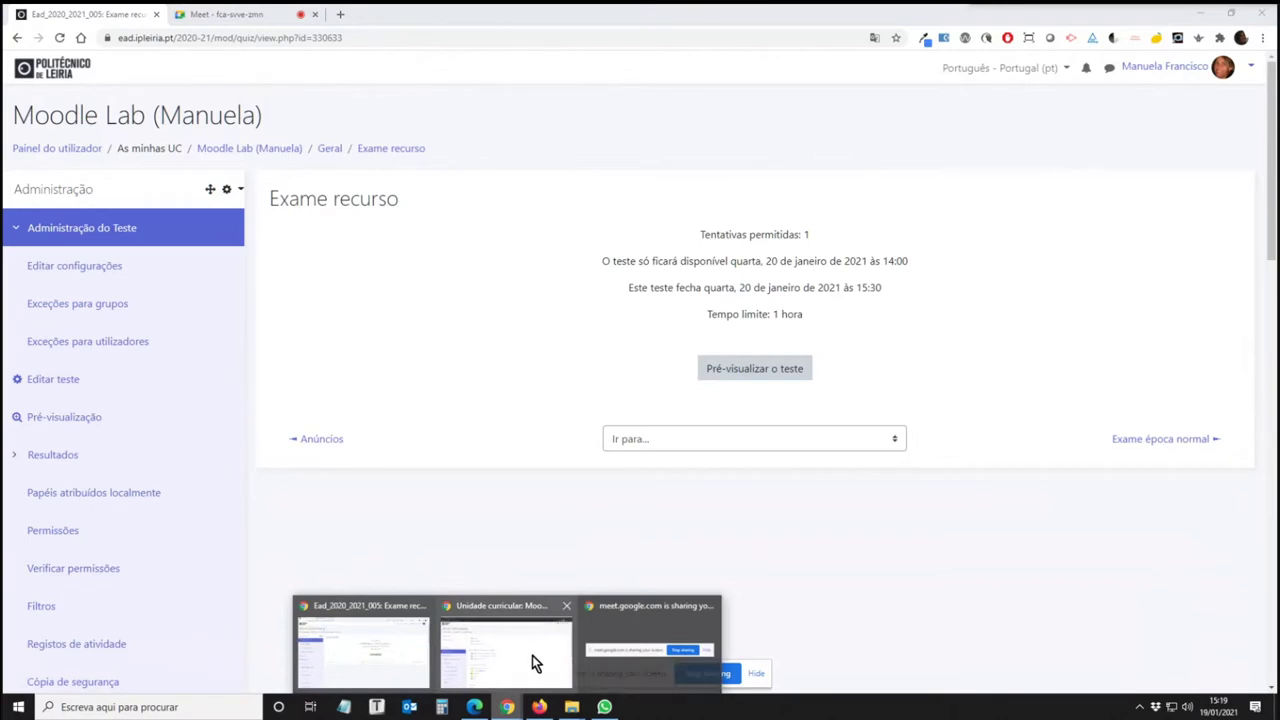
click(532, 655)
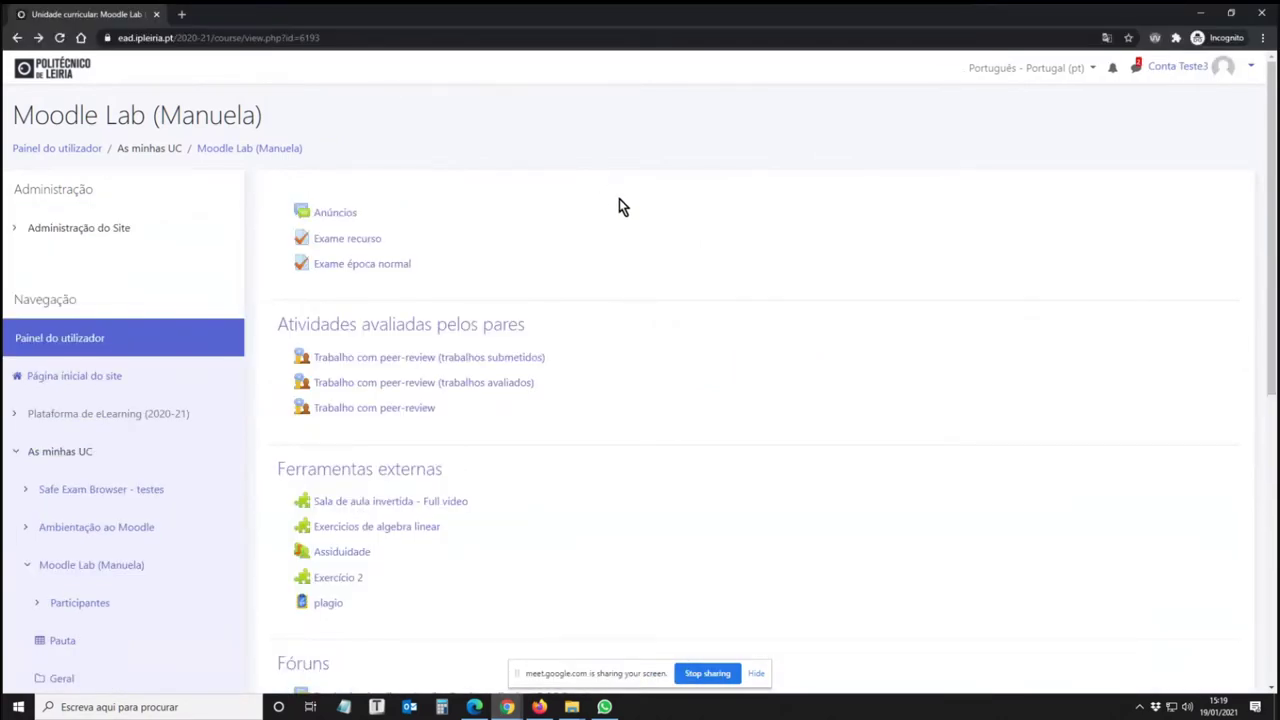
click(335, 241)
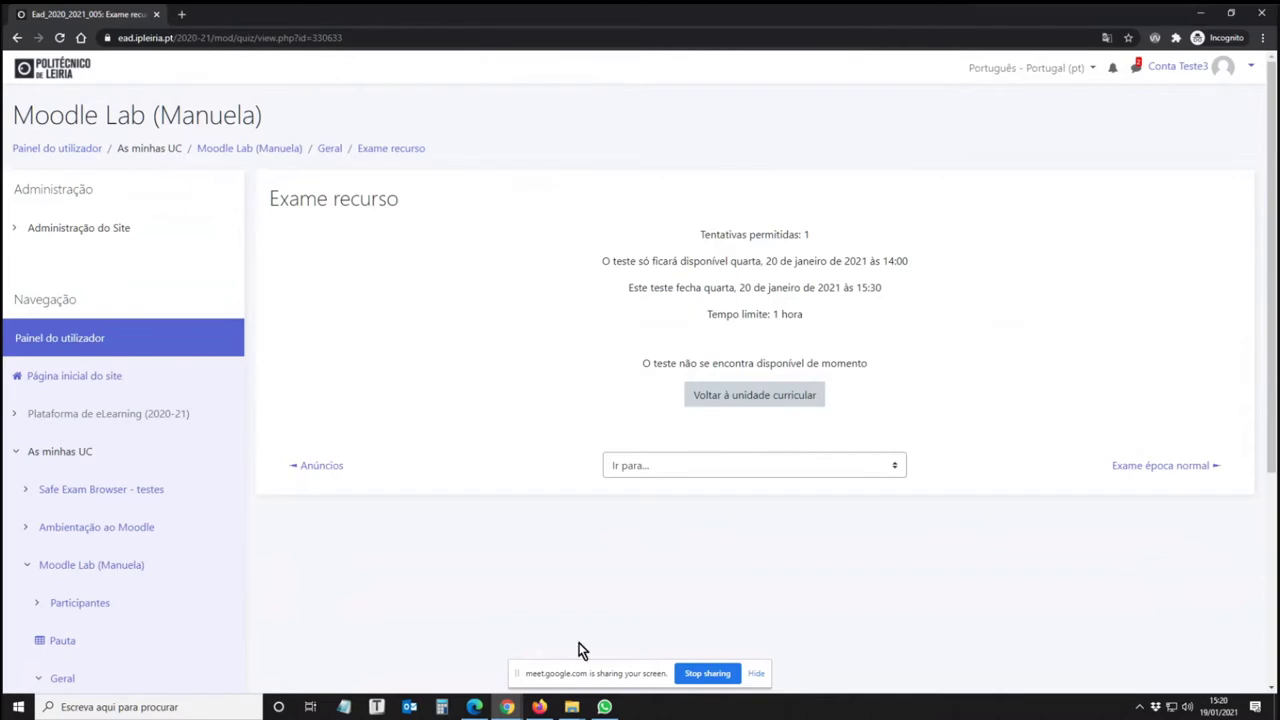
Switch back to the teacher session and hide the Exame recurso quiz from students on the course page
mouse_move(507, 706)
click(392, 637)
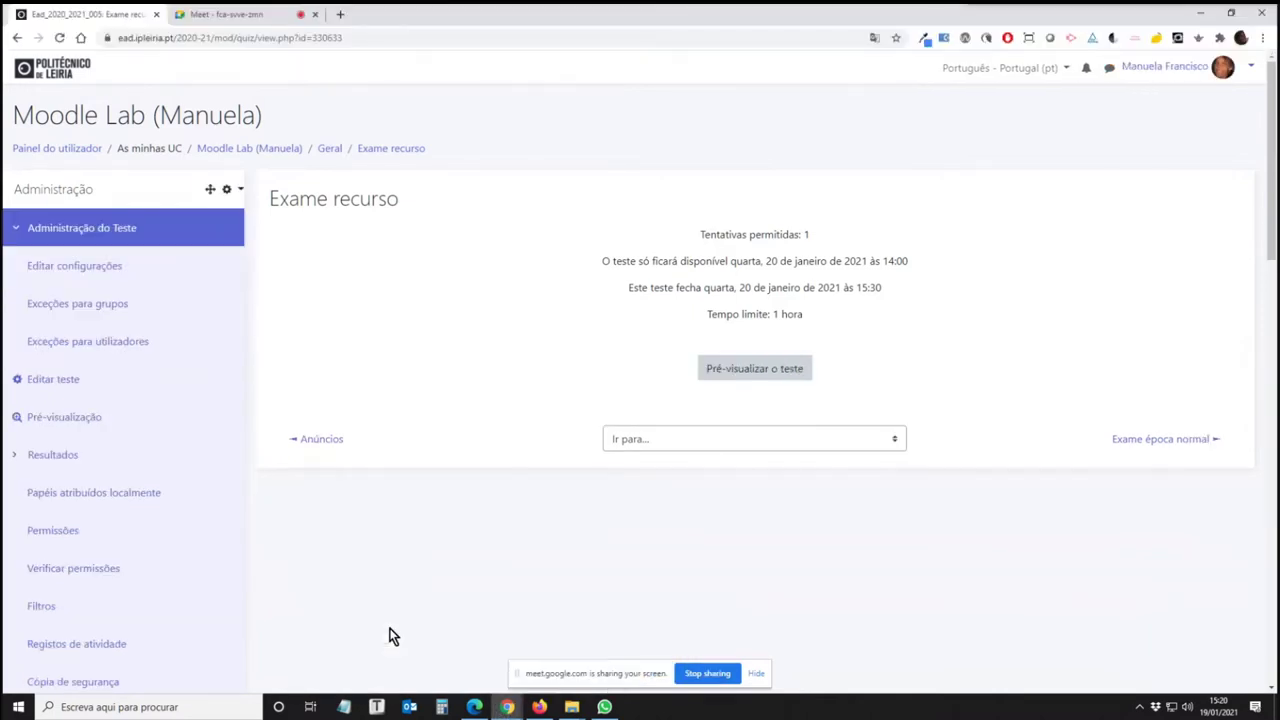
click(265, 158)
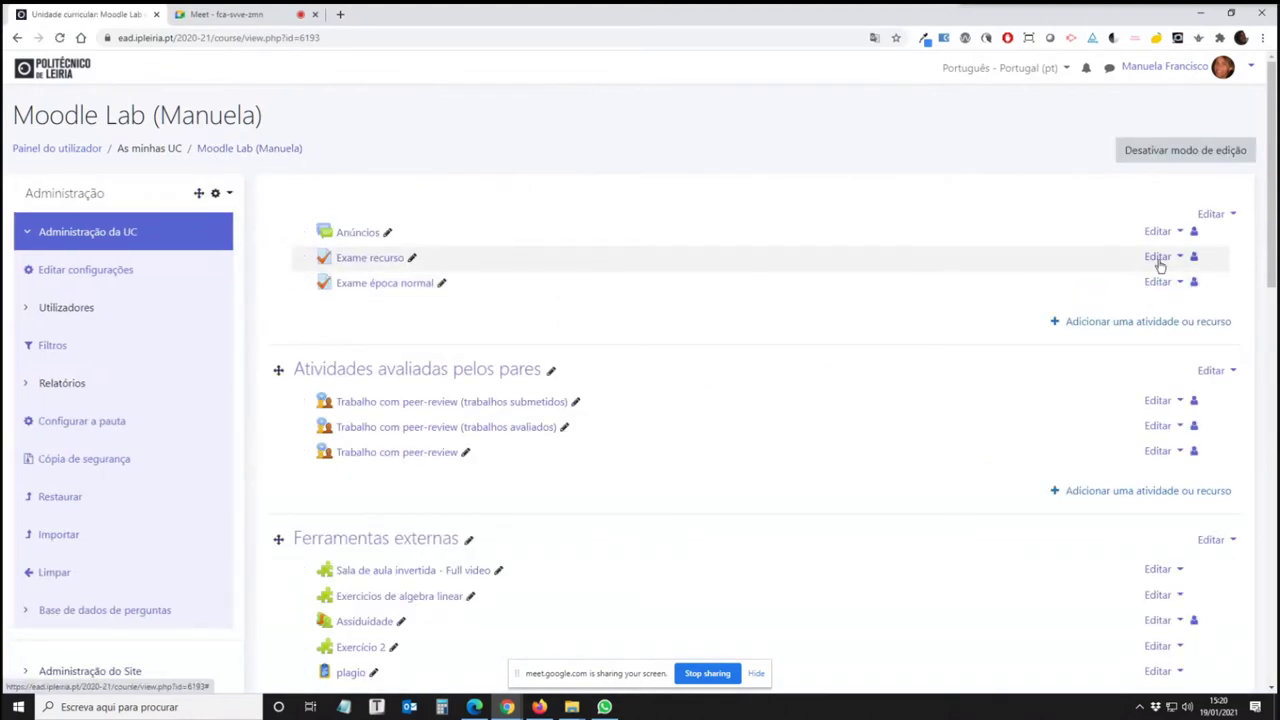
click(1158, 262)
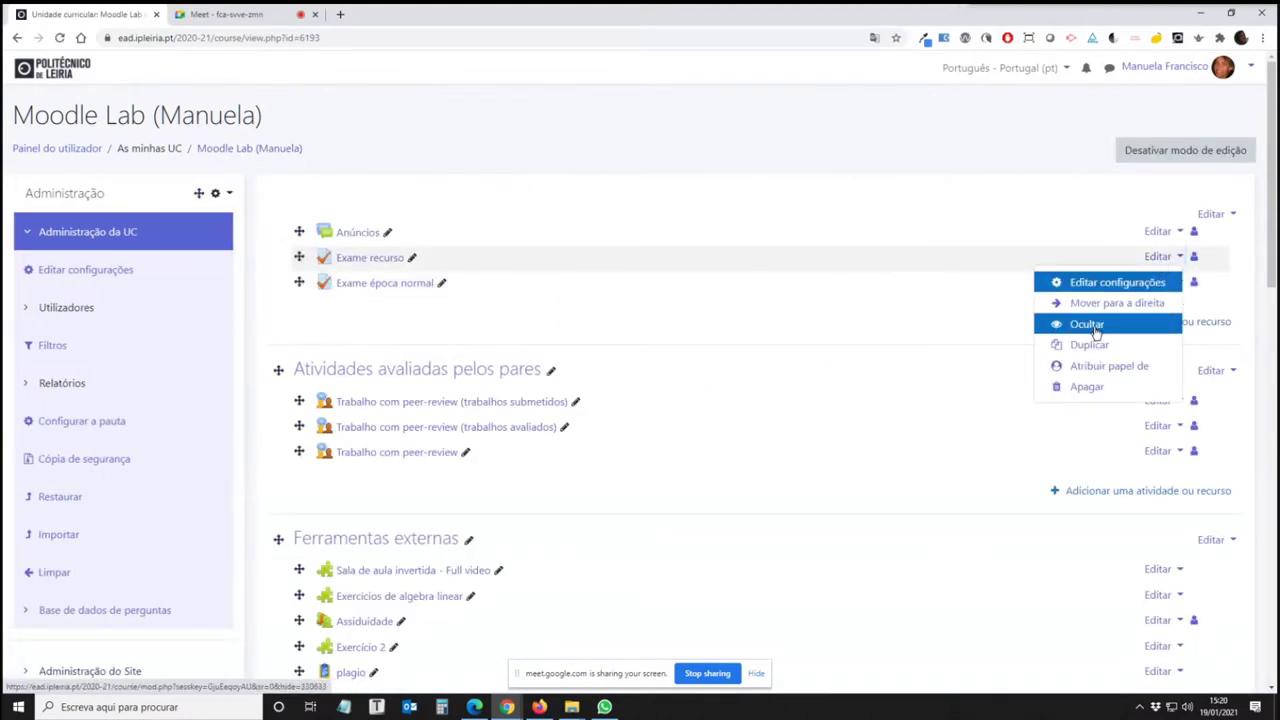
click(1087, 324)
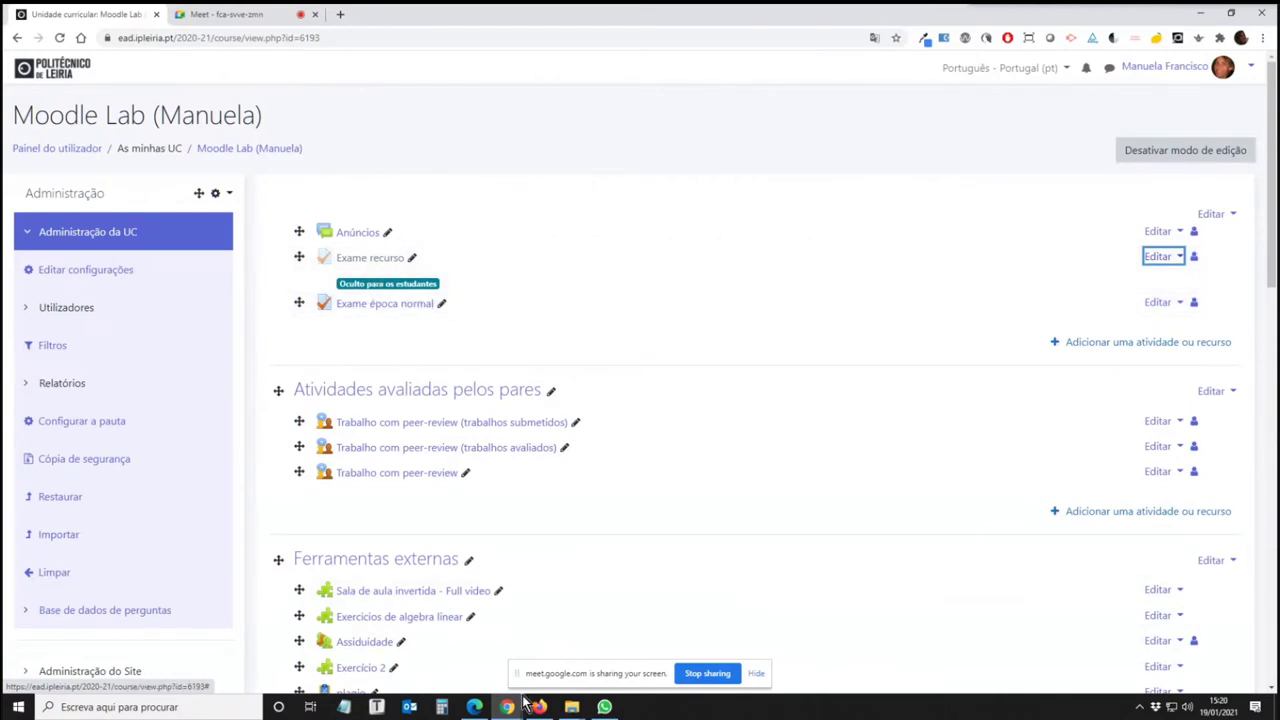
Switch to the student's Incognito window and check which exams its course page lists
mouse_move(507, 706)
click(550, 654)
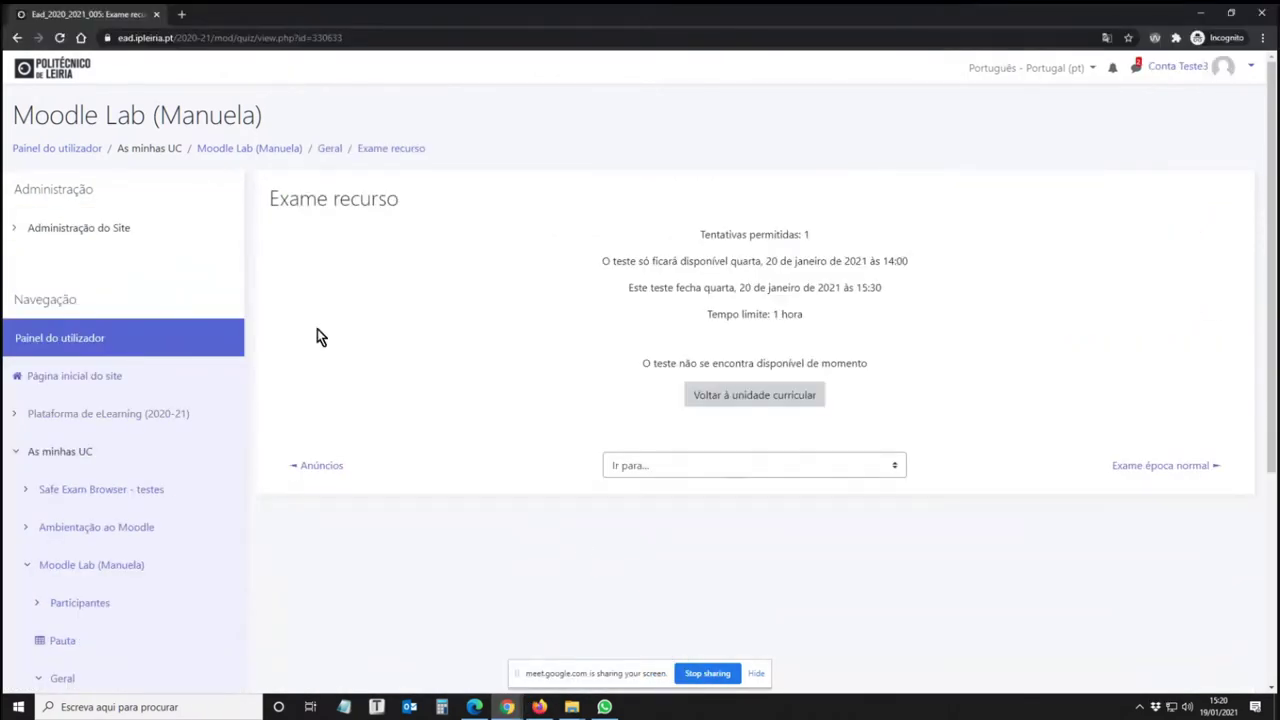
click(265, 150)
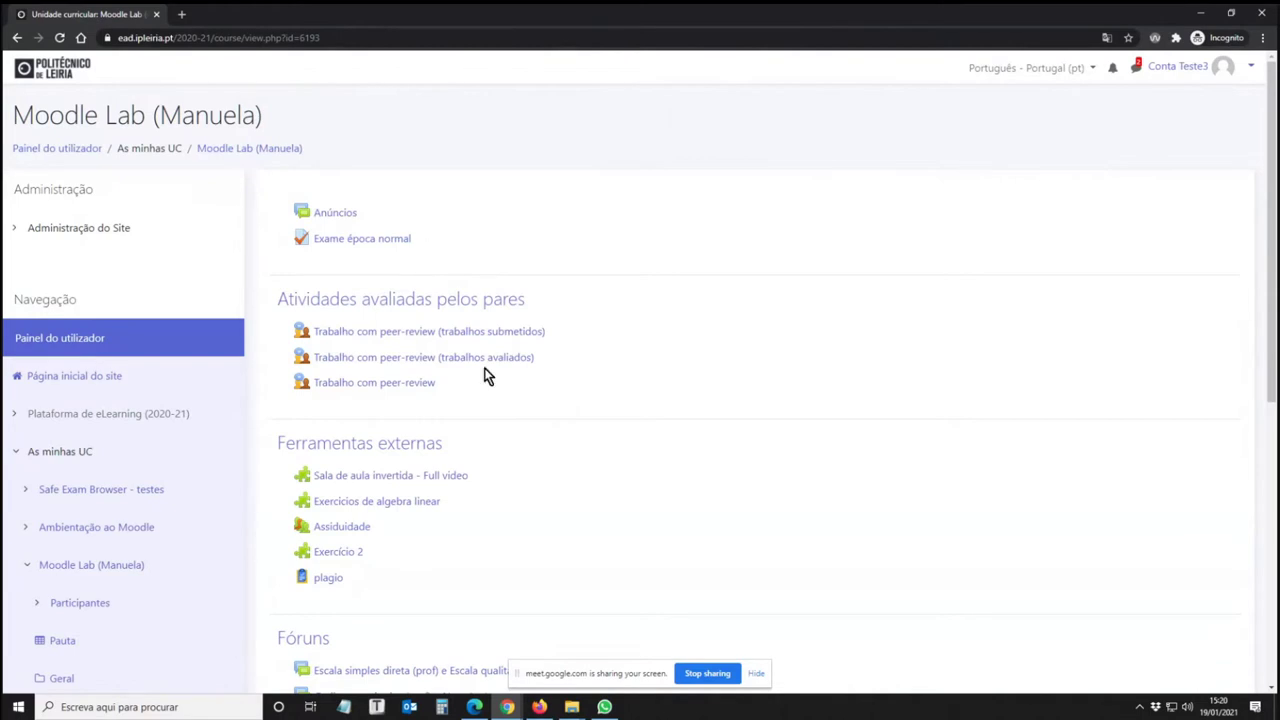
Return to the teacher session and make the Exame recurso quiz visible to students again
mouse_move(507, 707)
click(405, 651)
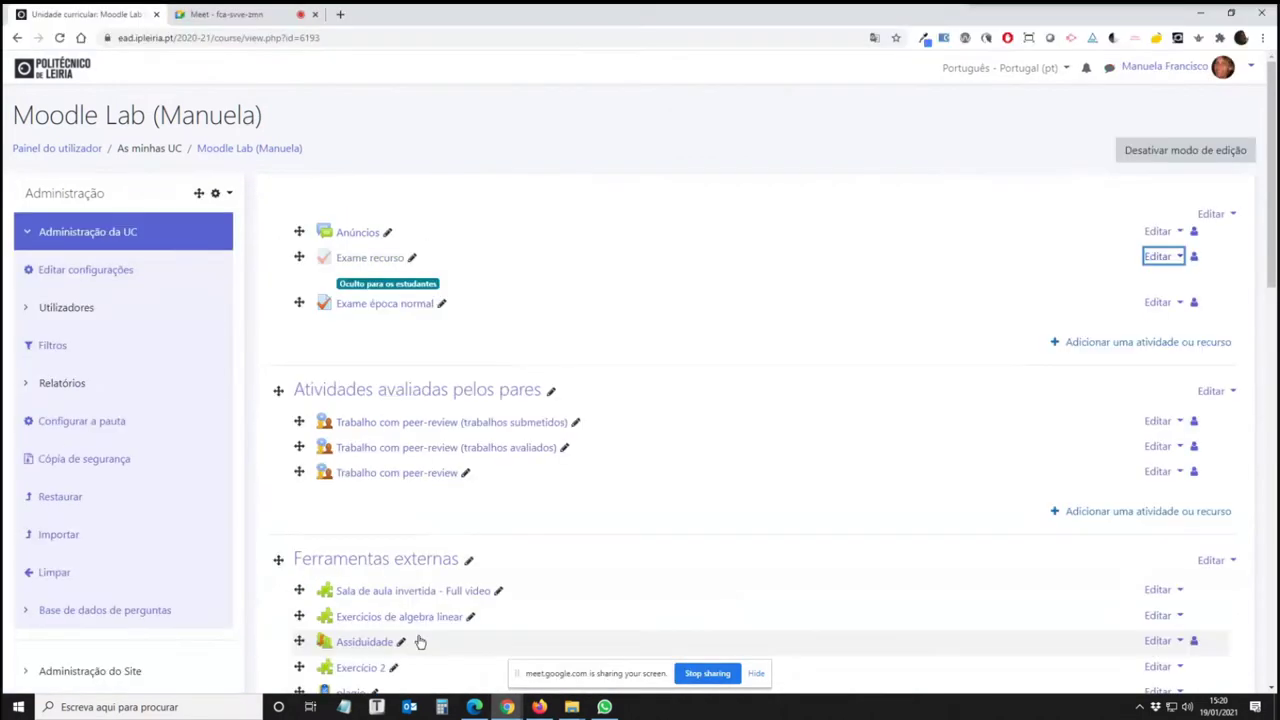
click(1160, 258)
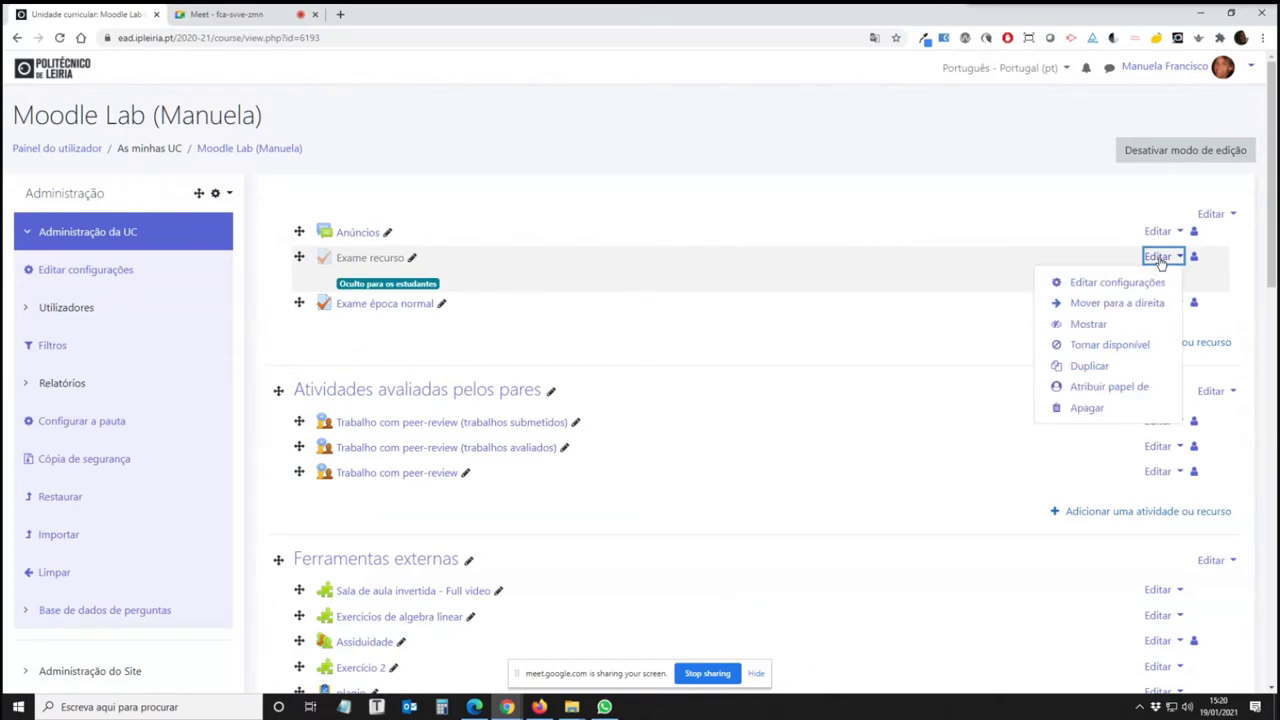
click(1084, 325)
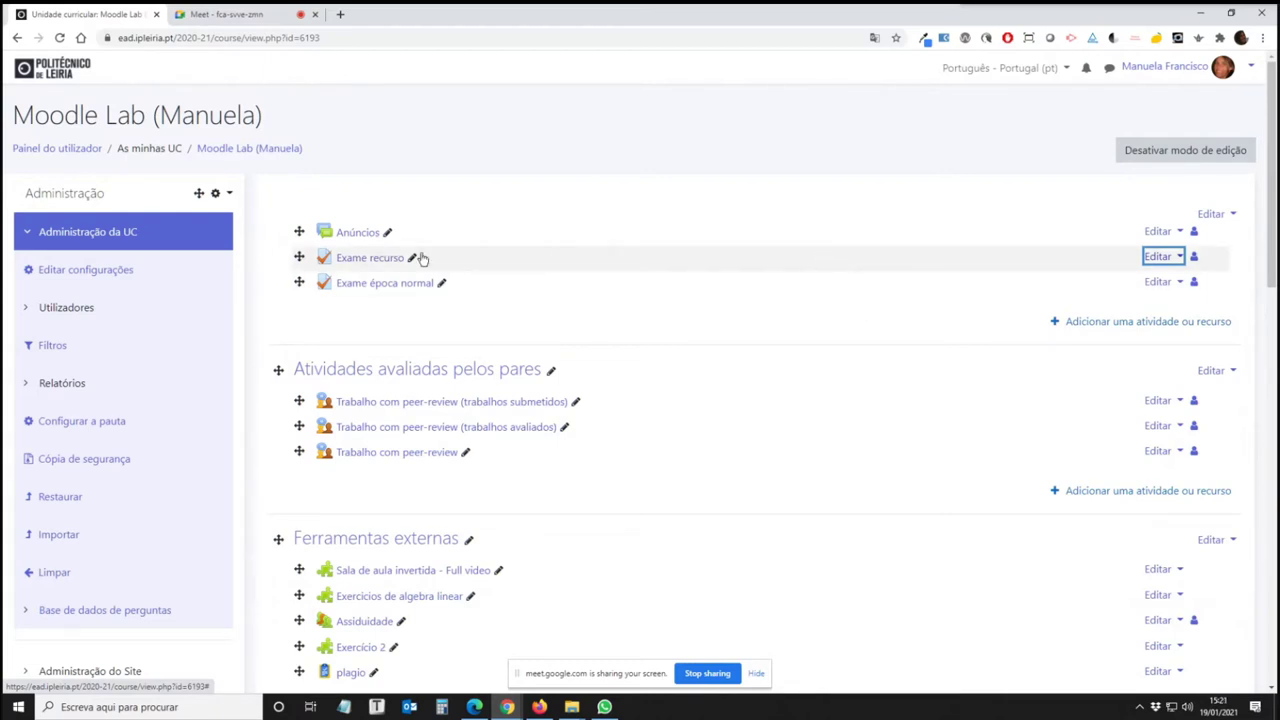
View the Exame recurso quiz page from the teacher session and return to the course page
click(362, 263)
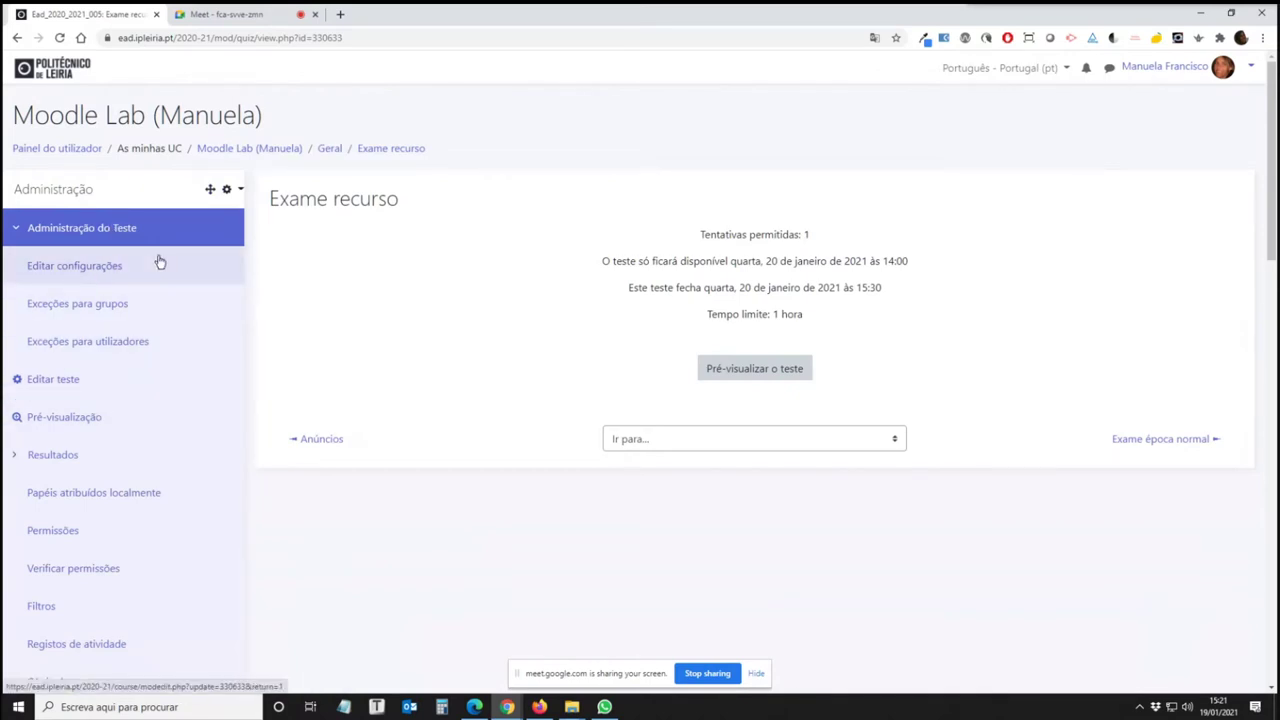
click(280, 149)
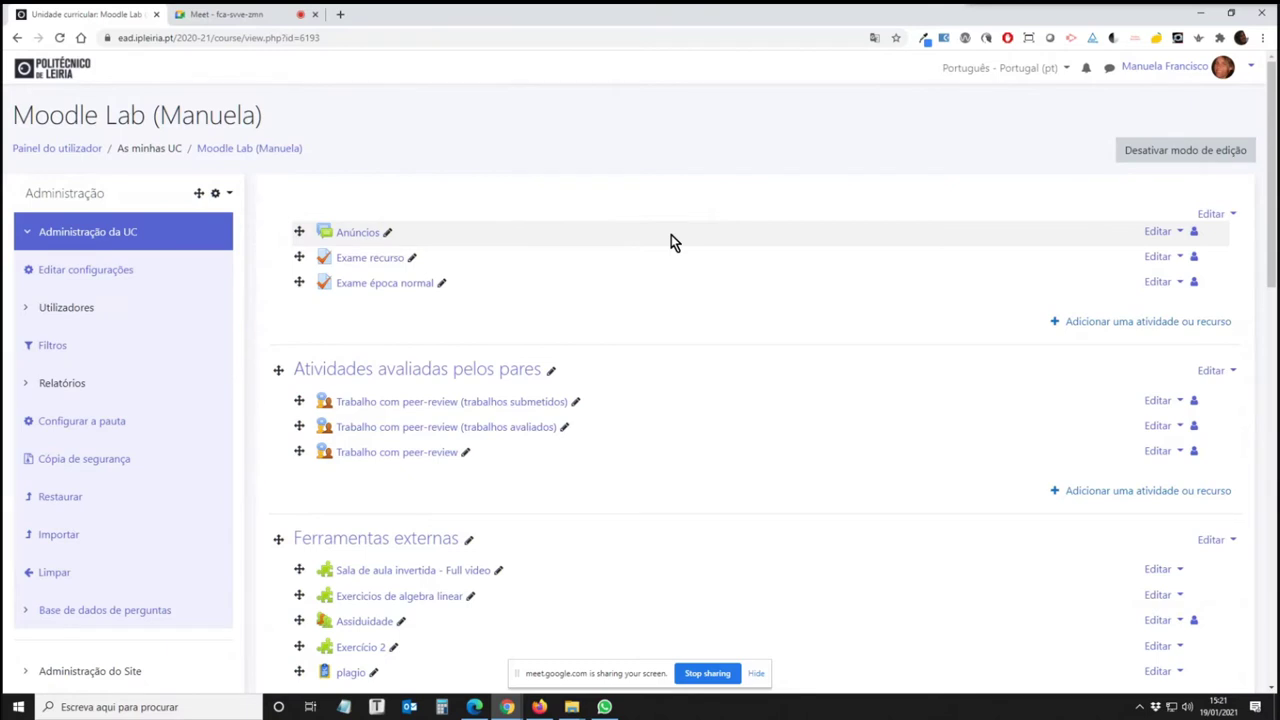
Open the grades report of the Exame época normal quiz and examine each attempt's marks for all questions
click(372, 292)
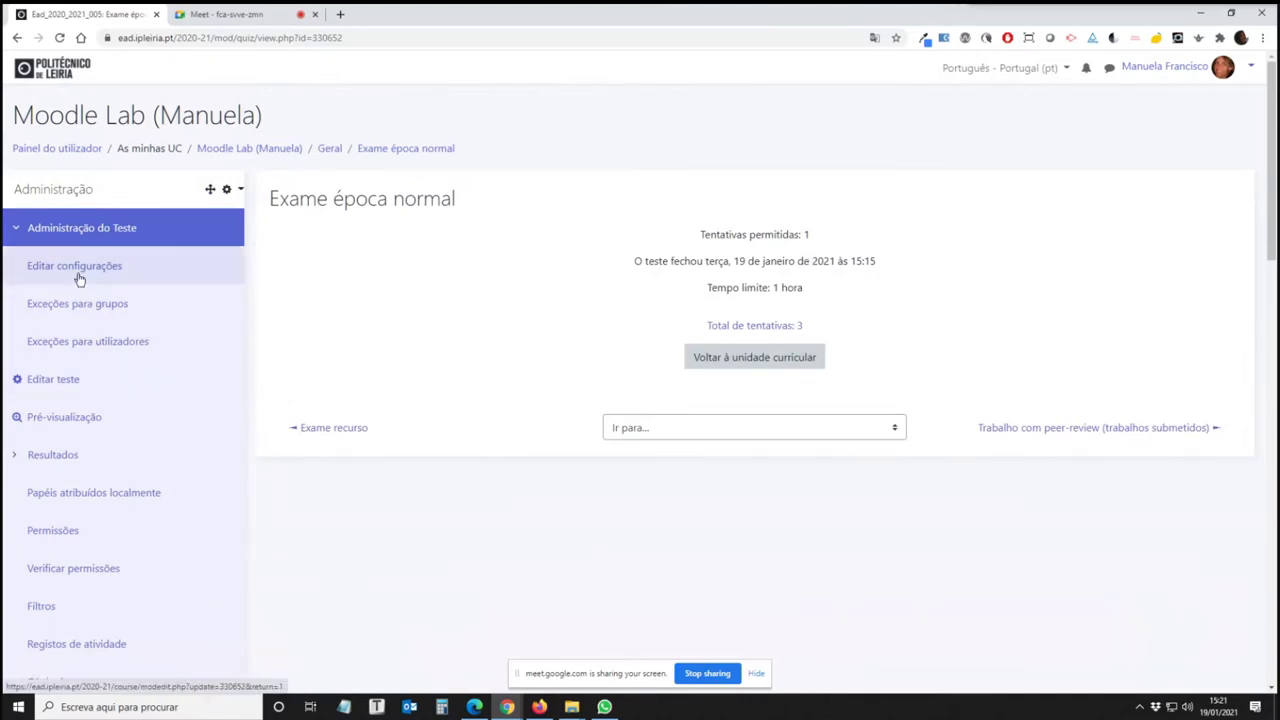
click(45, 456)
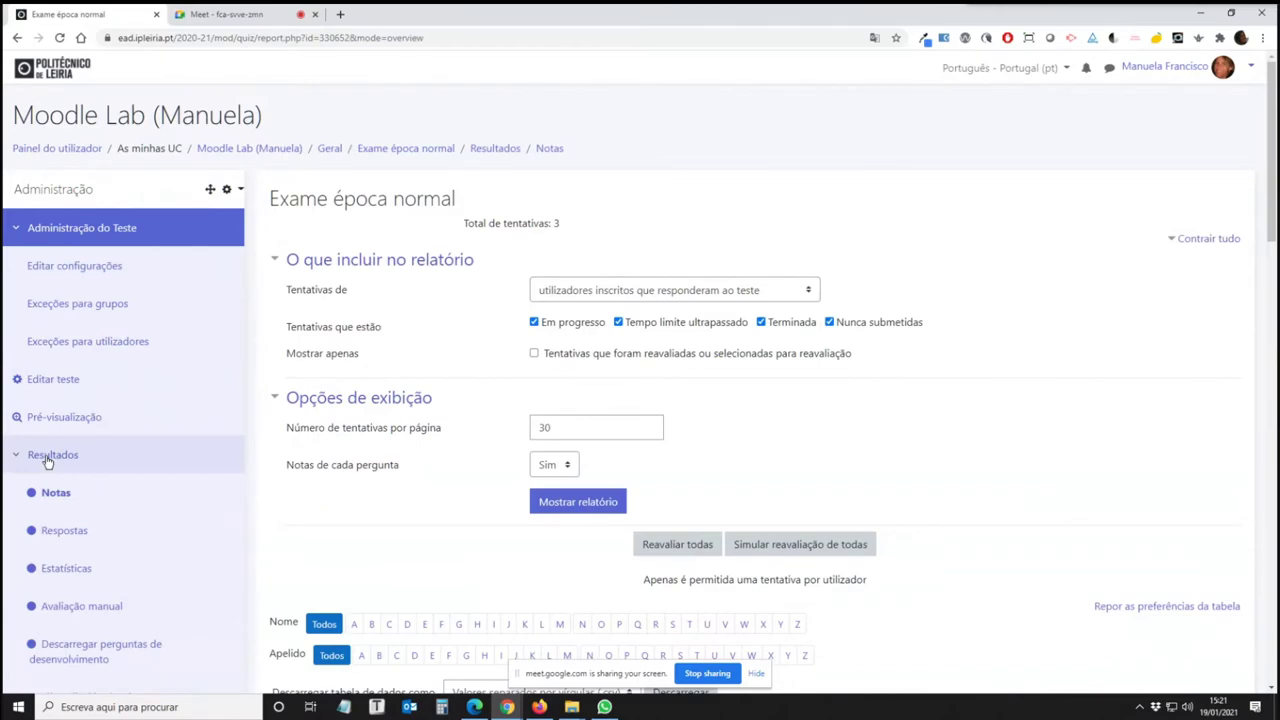
scroll(45, 460, down, 1)
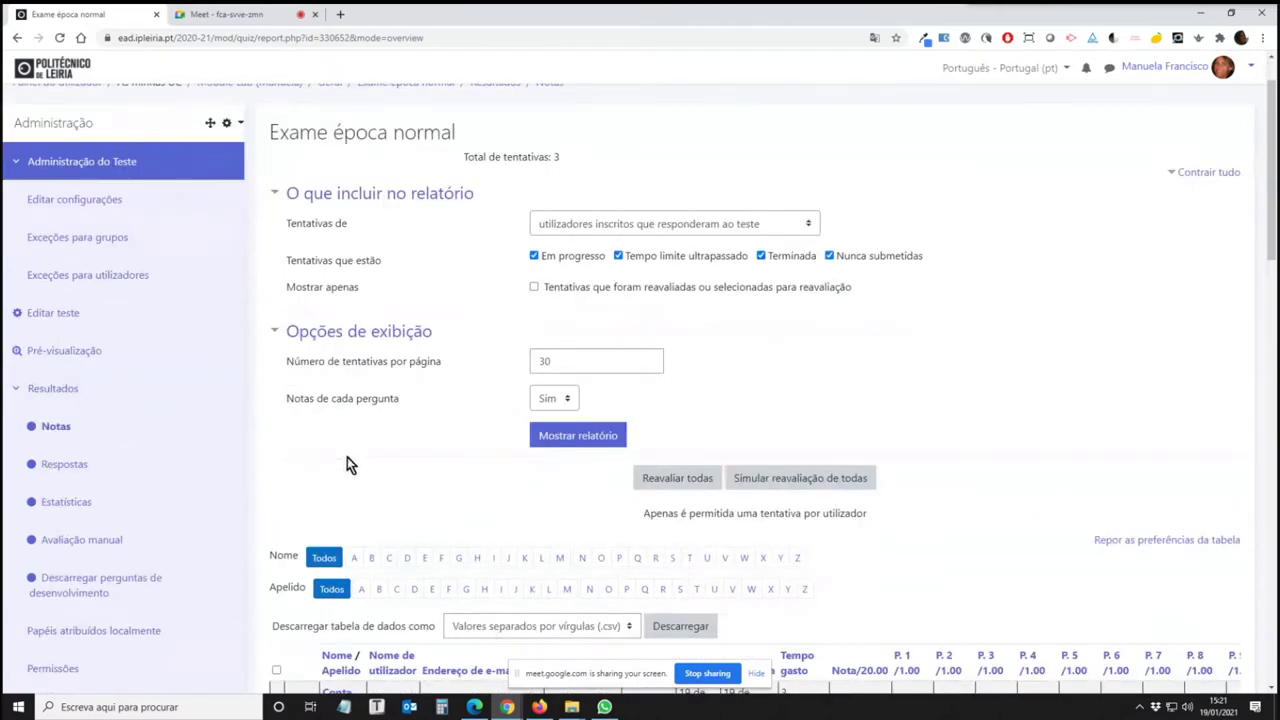
scroll(346, 460, down, 3)
scroll(421, 523, down, 3)
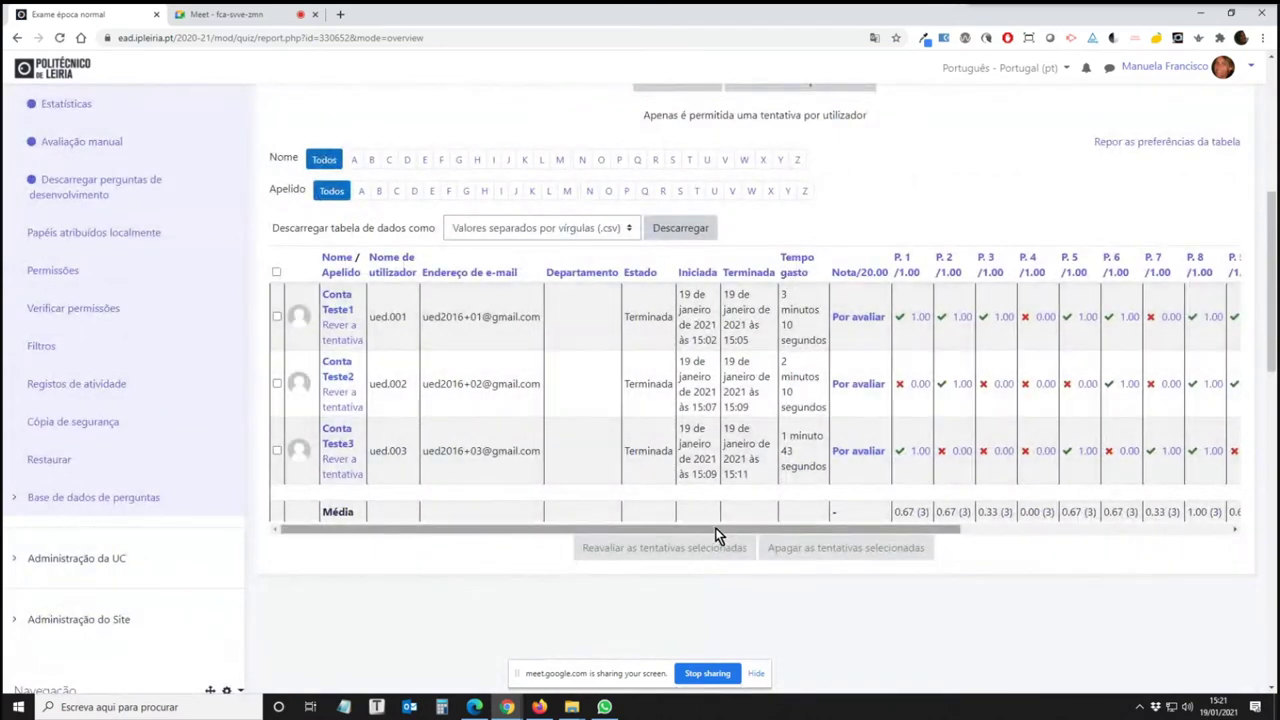
drag(719, 531, 622, 548)
drag(814, 527, 1157, 514)
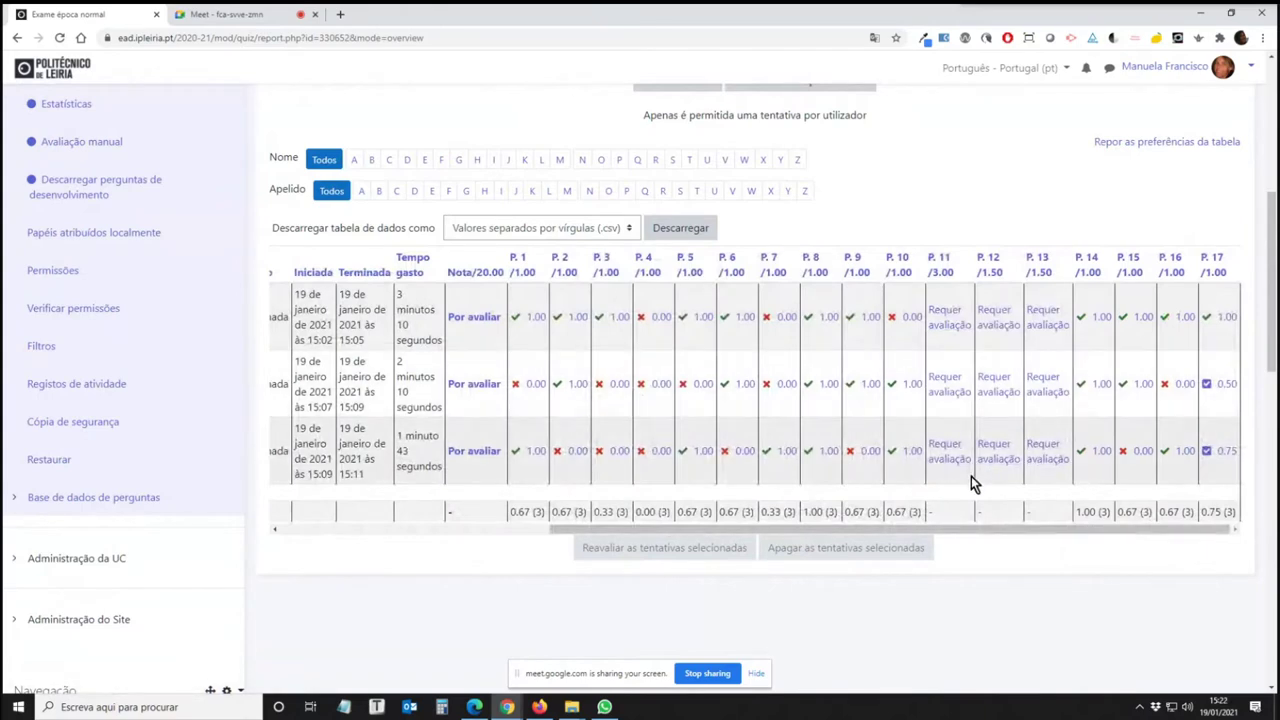
Check the file formats offered for downloading the grades table, leaving CSV selected
scroll(882, 216, up, 2)
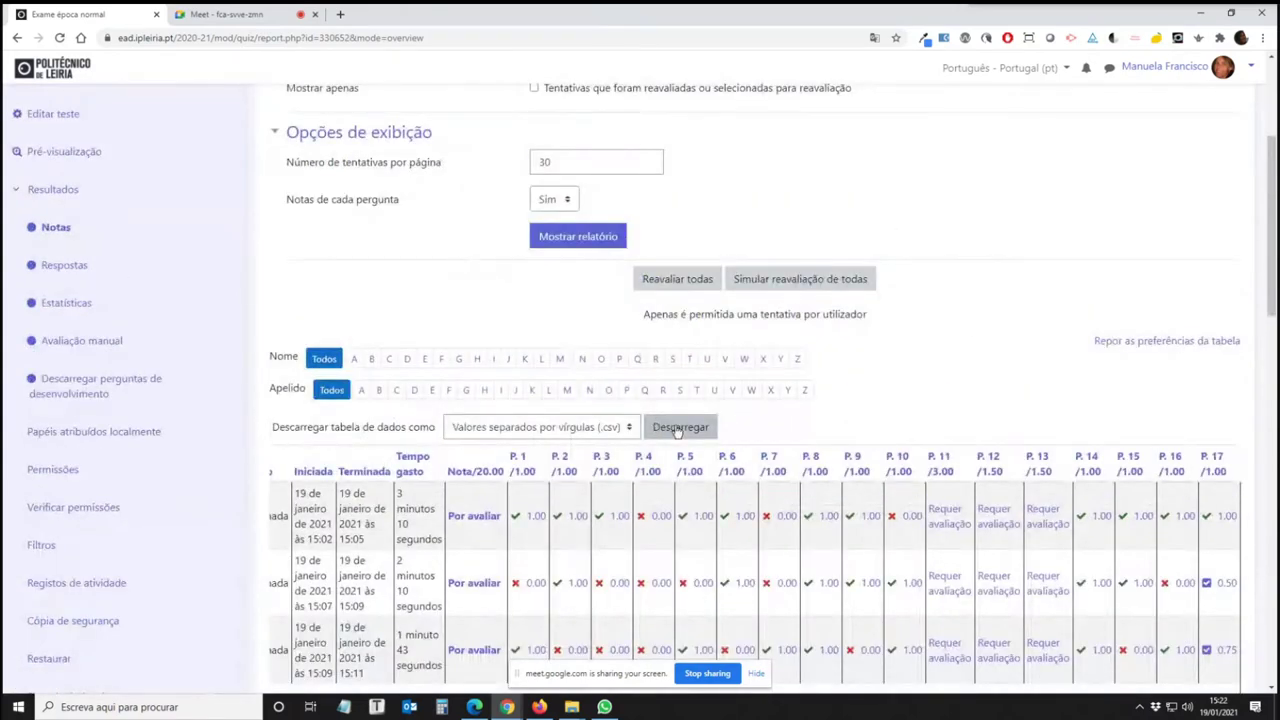
click(545, 432)
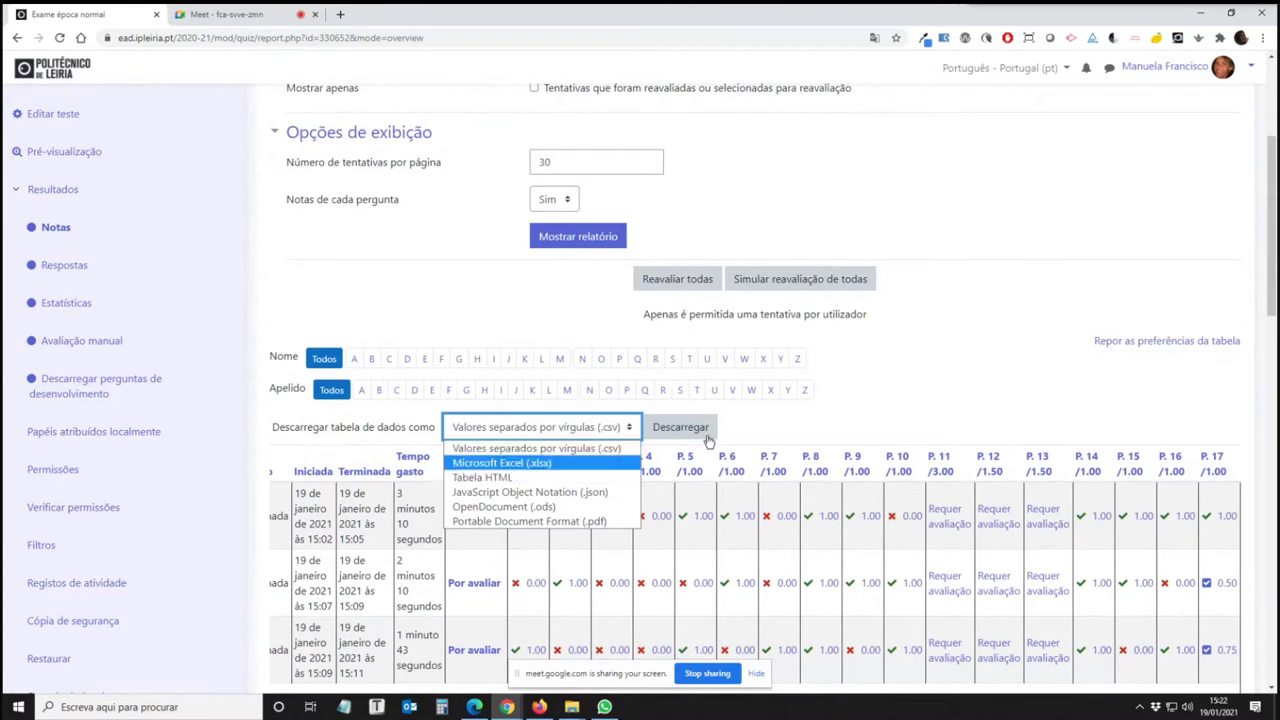
click(915, 402)
Open the quiz's Respostas report and check the file formats available for downloading its table
scroll(425, 329, up, 3)
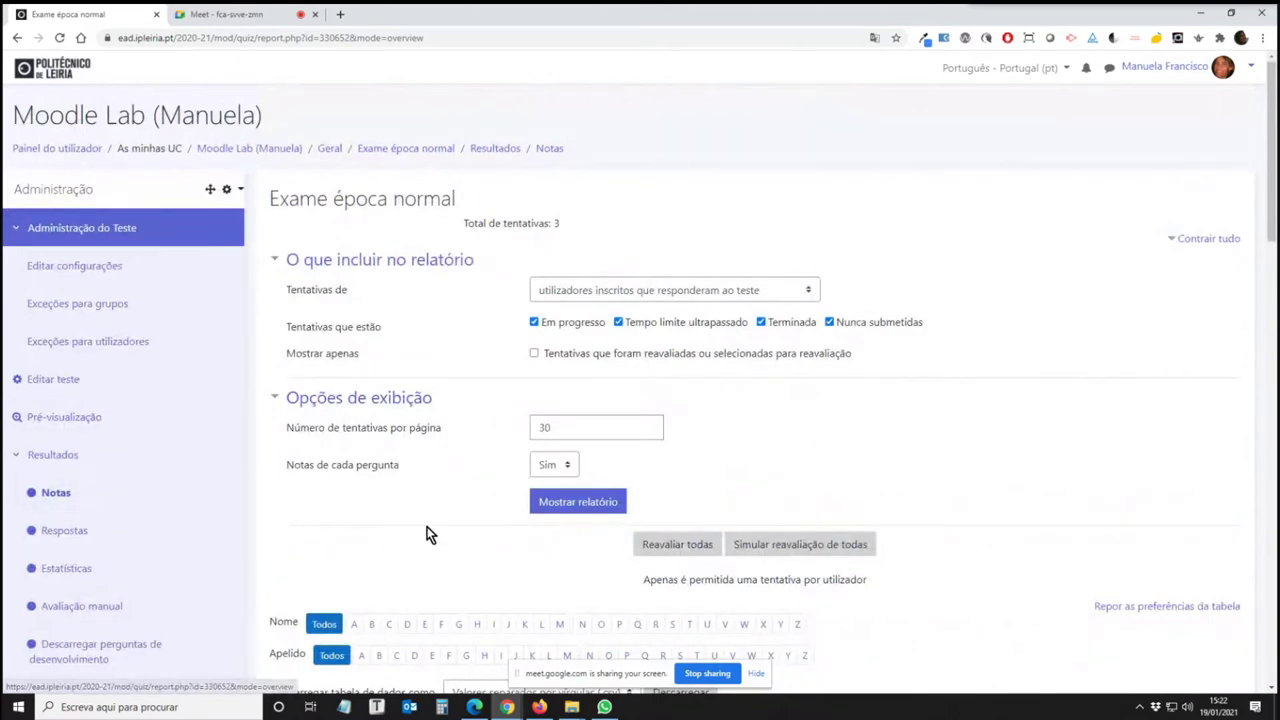
scroll(429, 530, down, 1)
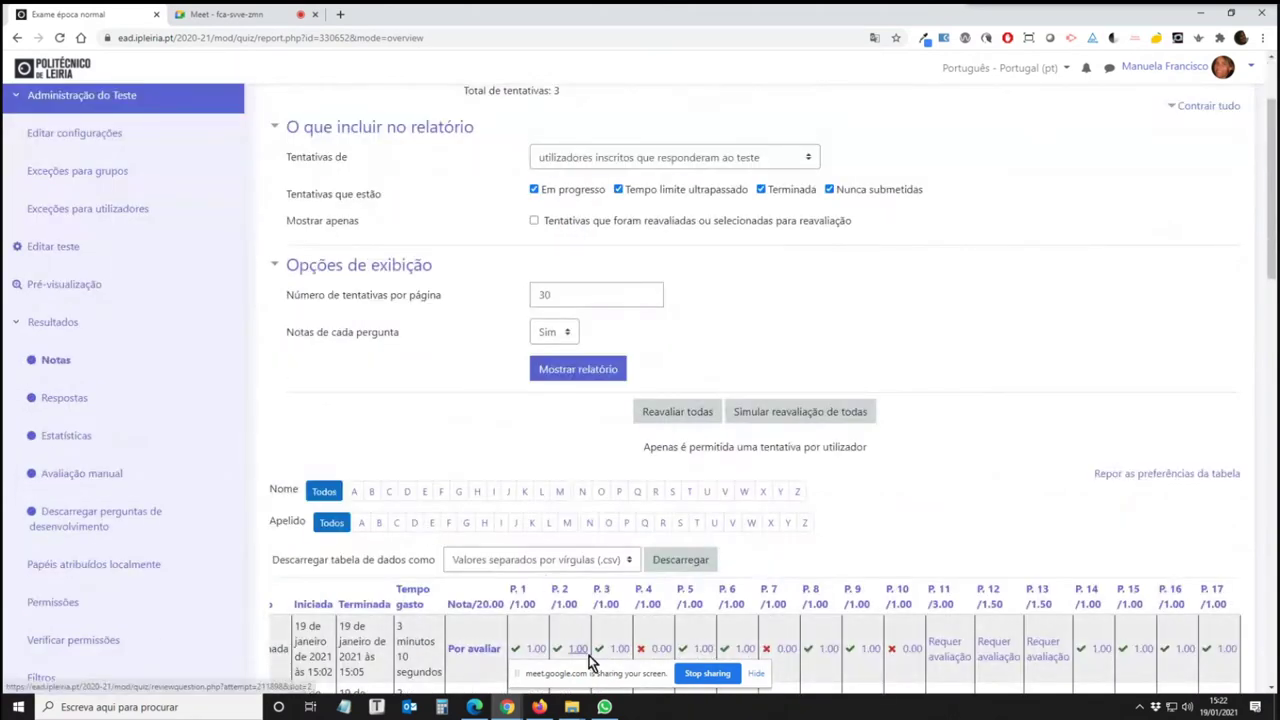
click(63, 400)
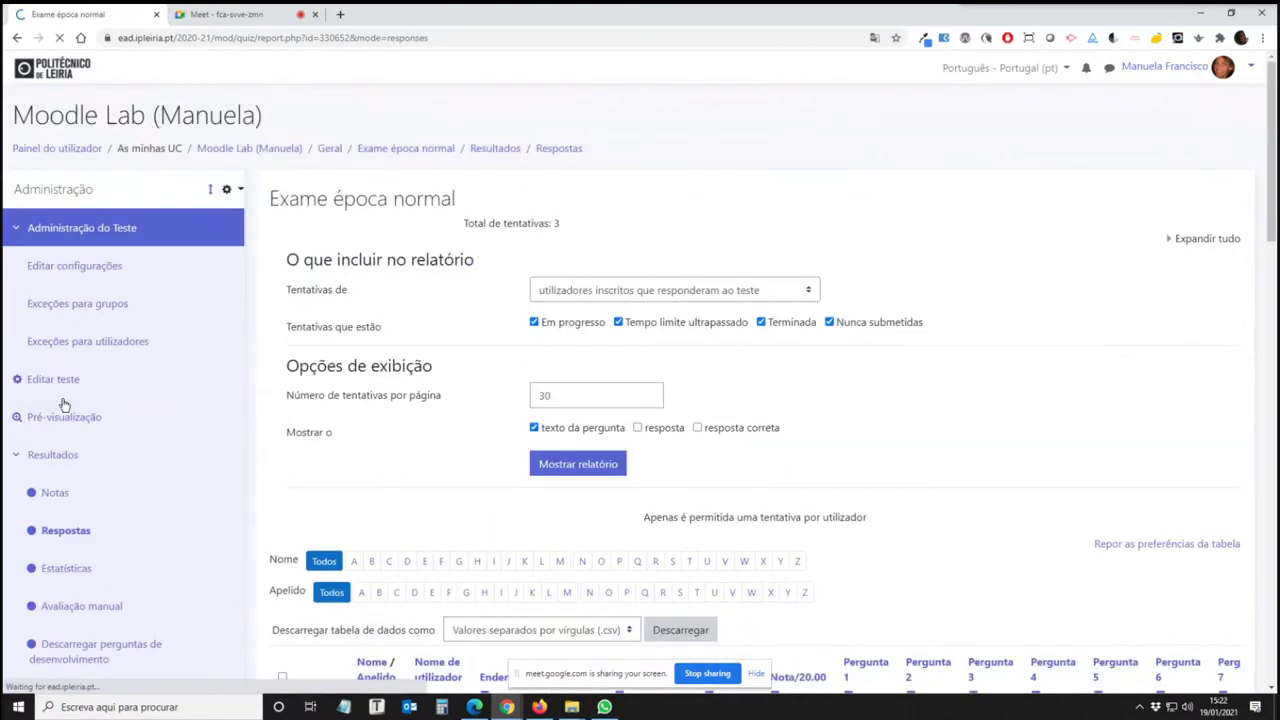
scroll(400, 335, down, 3)
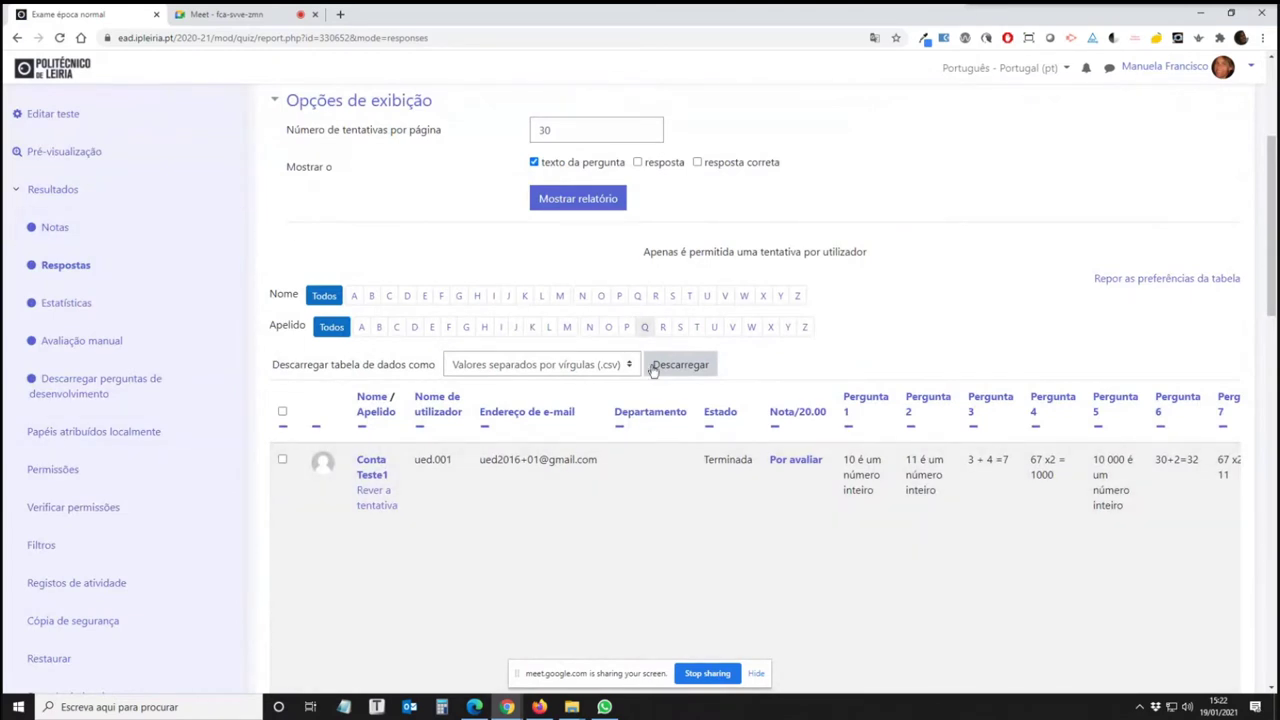
click(576, 366)
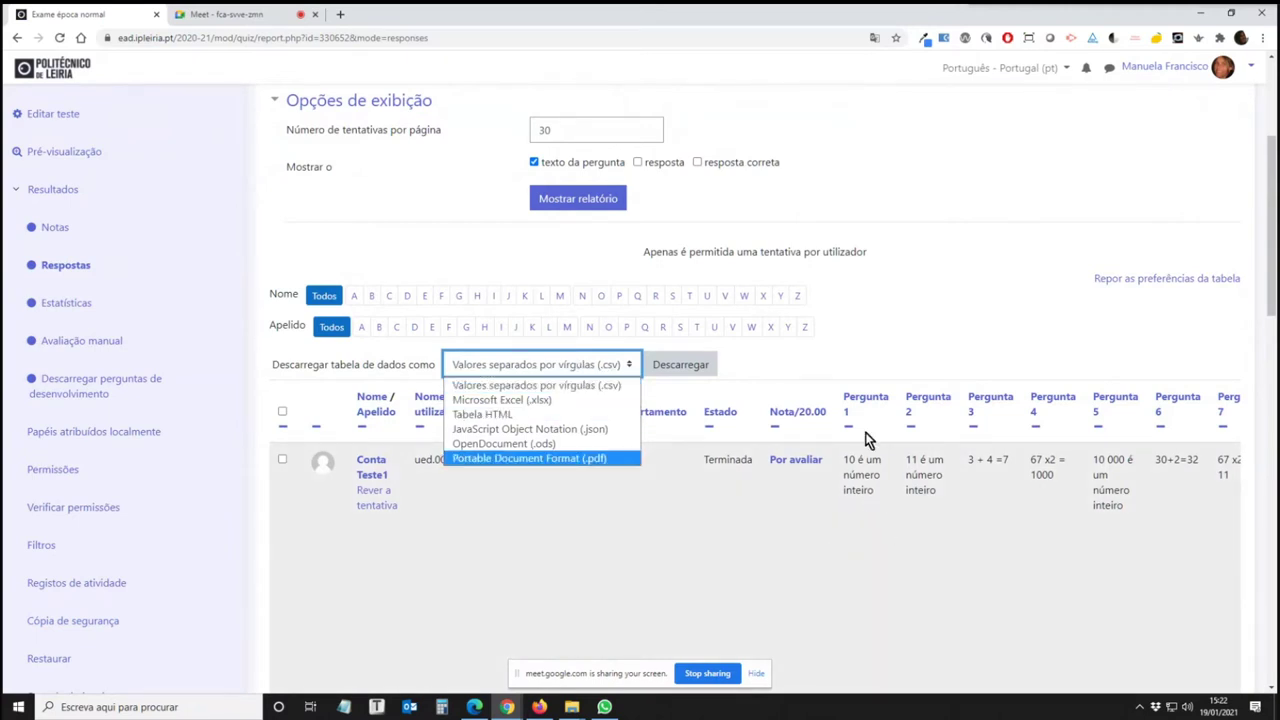
click(830, 561)
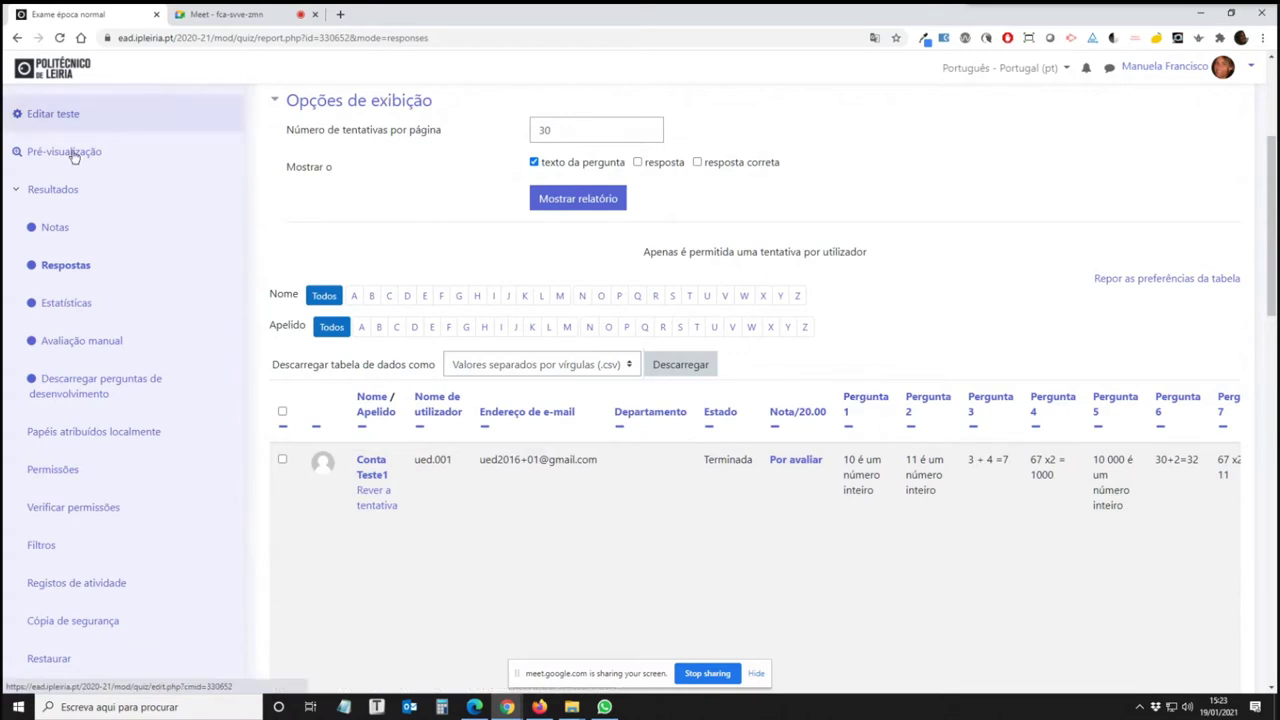
Open the quiz's Estatísticas report and review the test information and the attempt options for calculating statistics
click(79, 307)
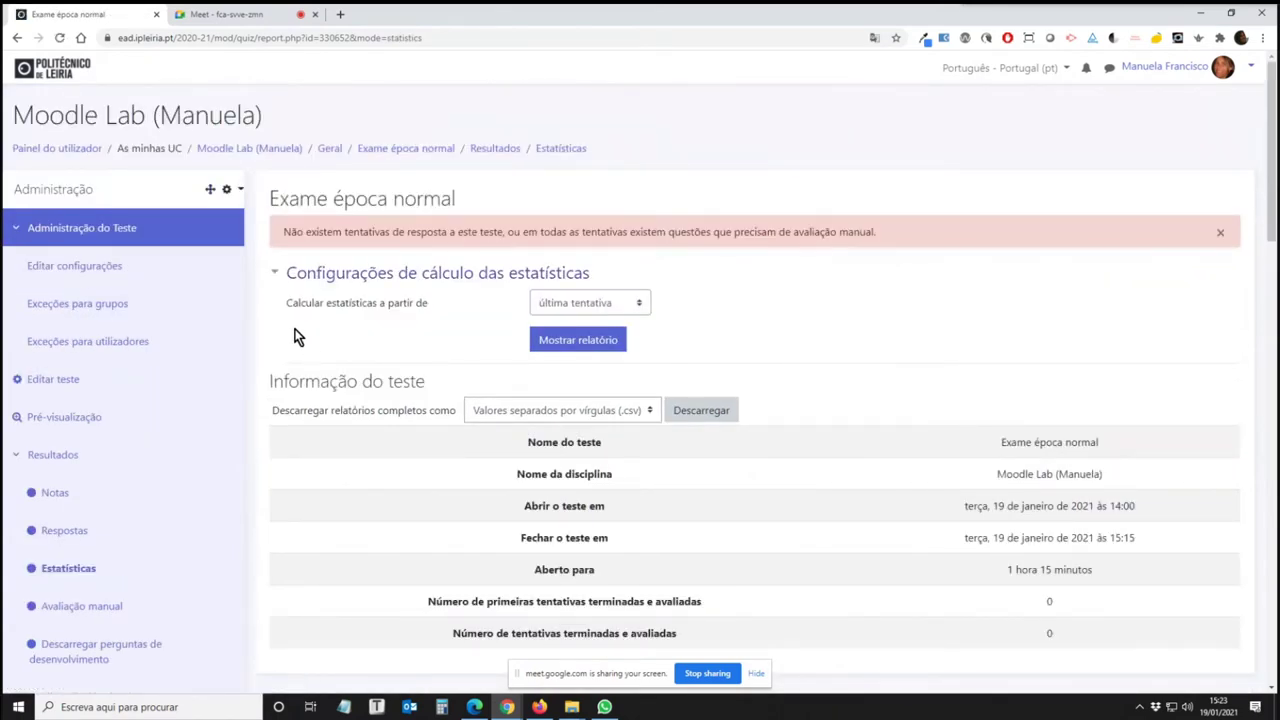
scroll(294, 330, down, 1)
scroll(294, 330, down, 2)
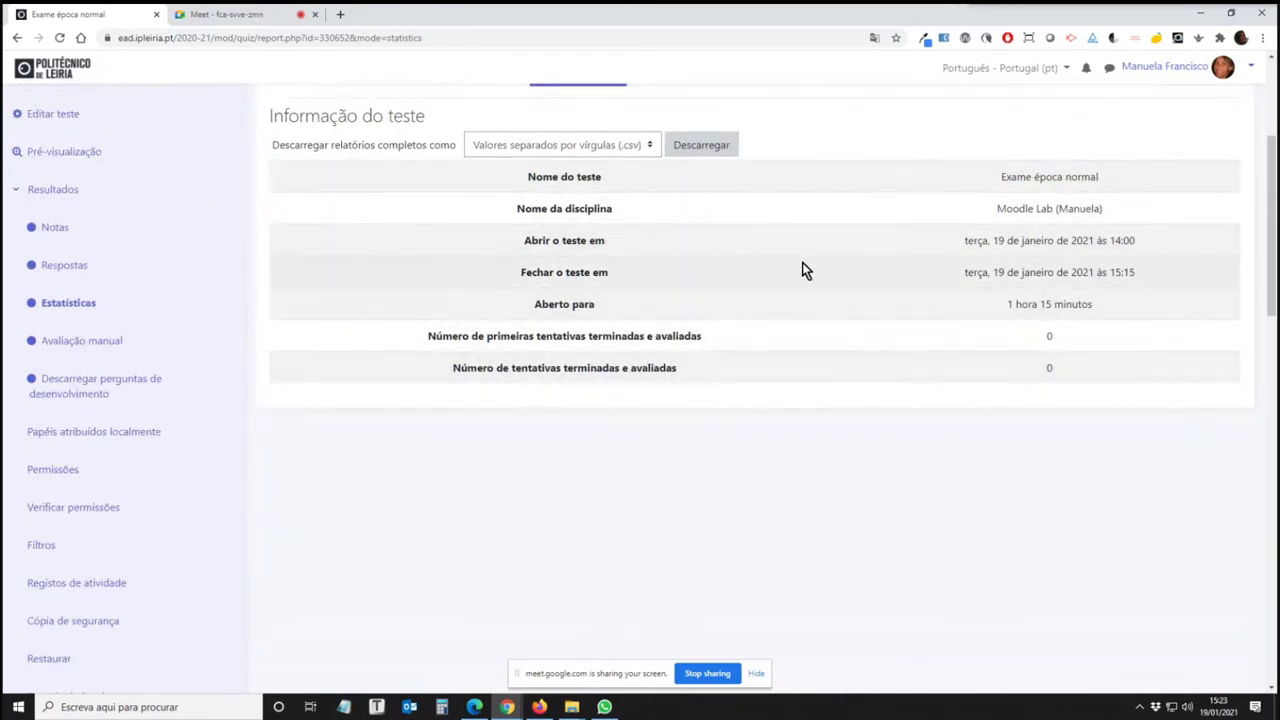
scroll(806, 270, up, 2)
click(596, 240)
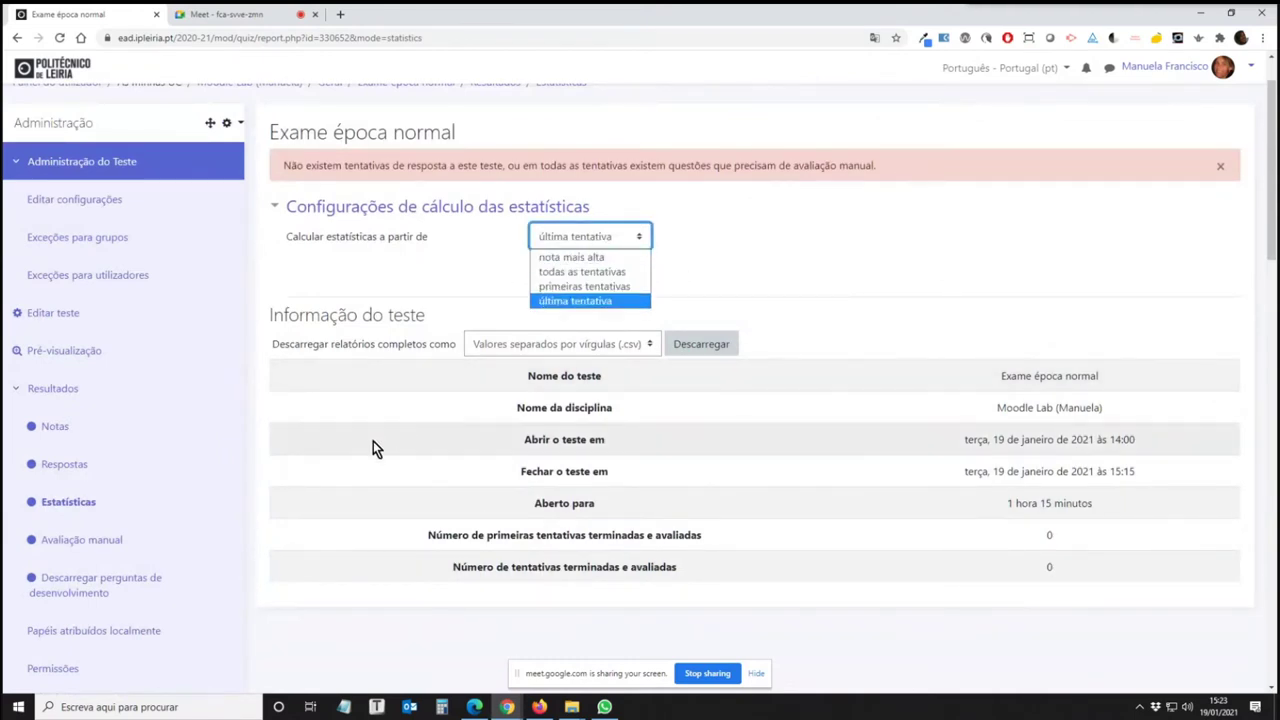
click(480, 400)
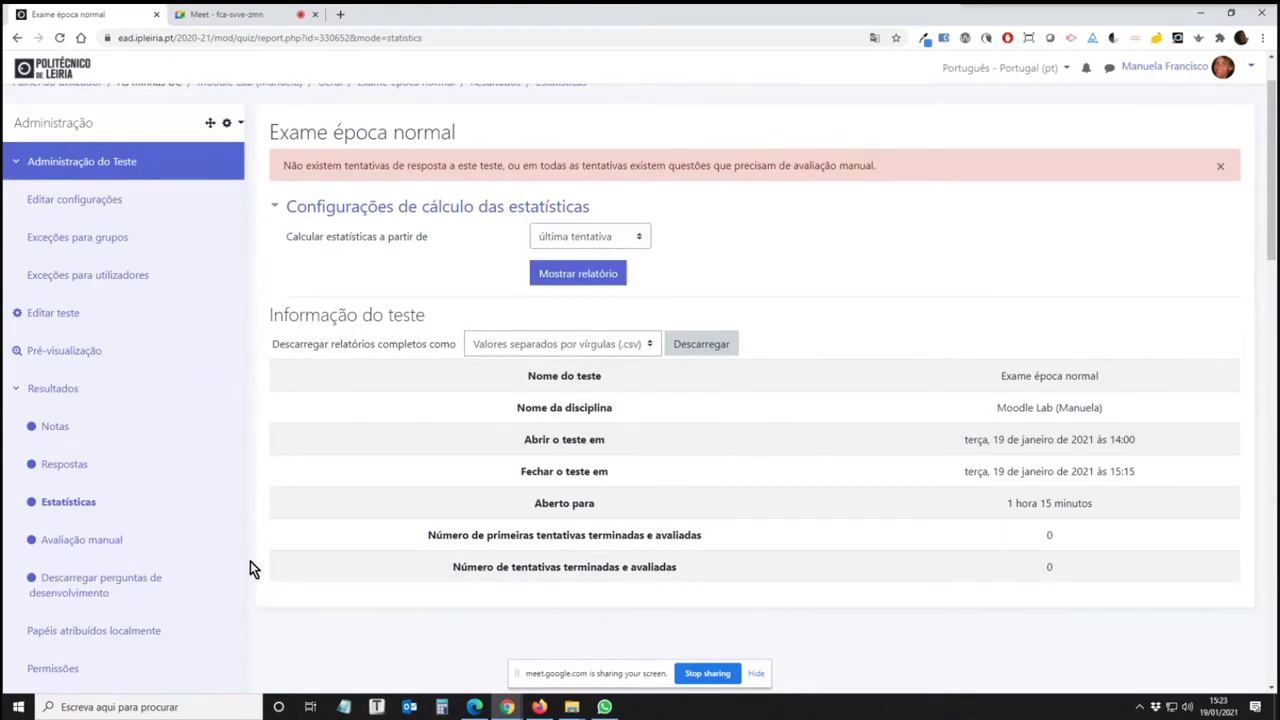
Open the quiz's manual grading list and bring up all attempts at question 11 for grading
click(72, 549)
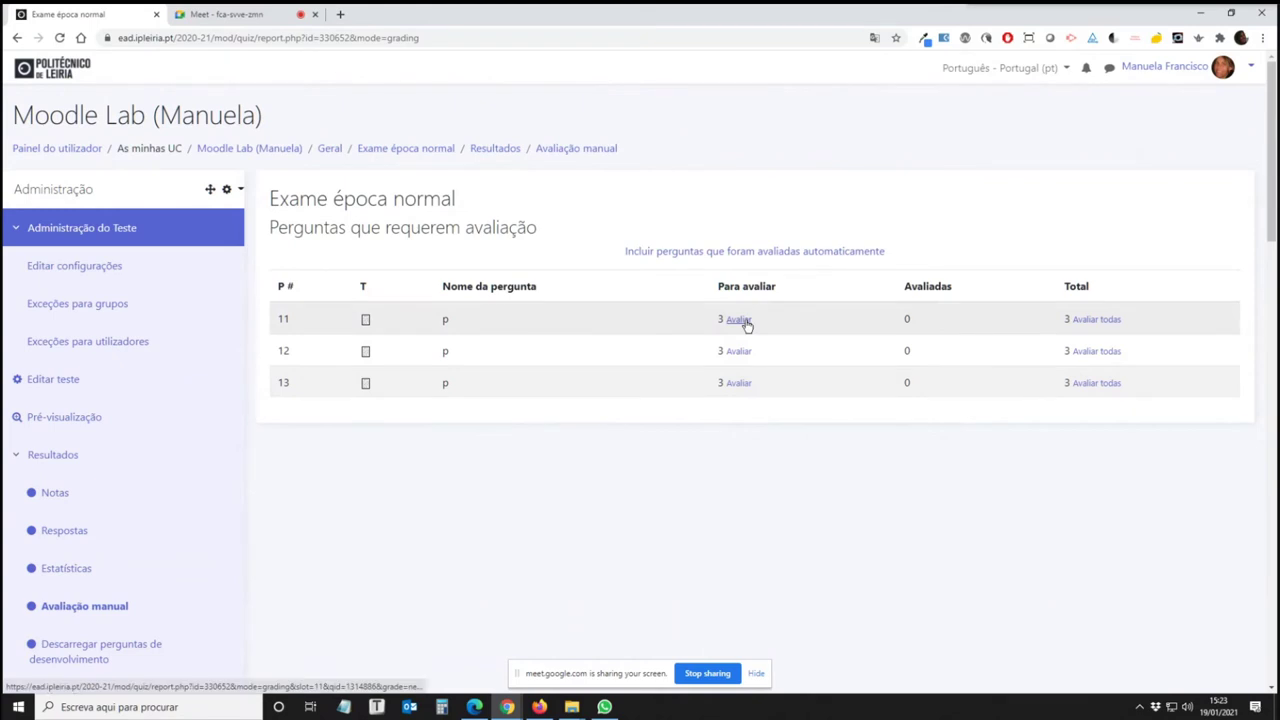
click(1108, 327)
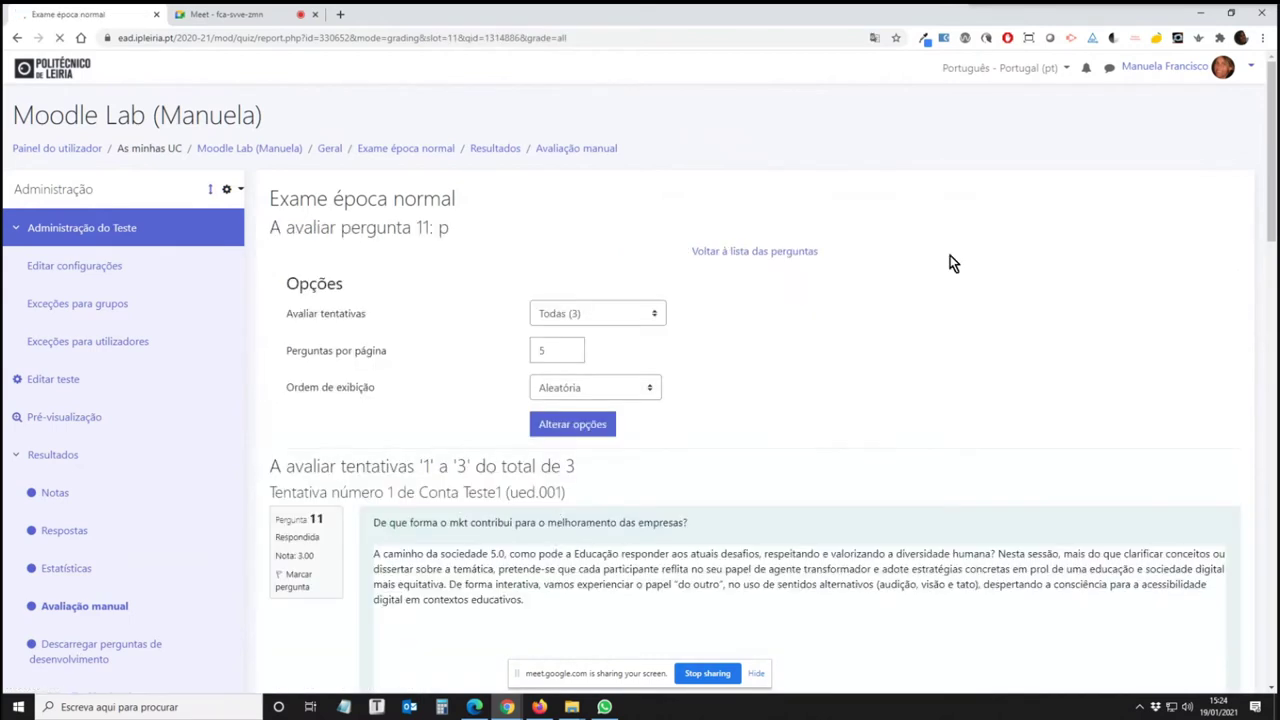
scroll(881, 374, down, 2)
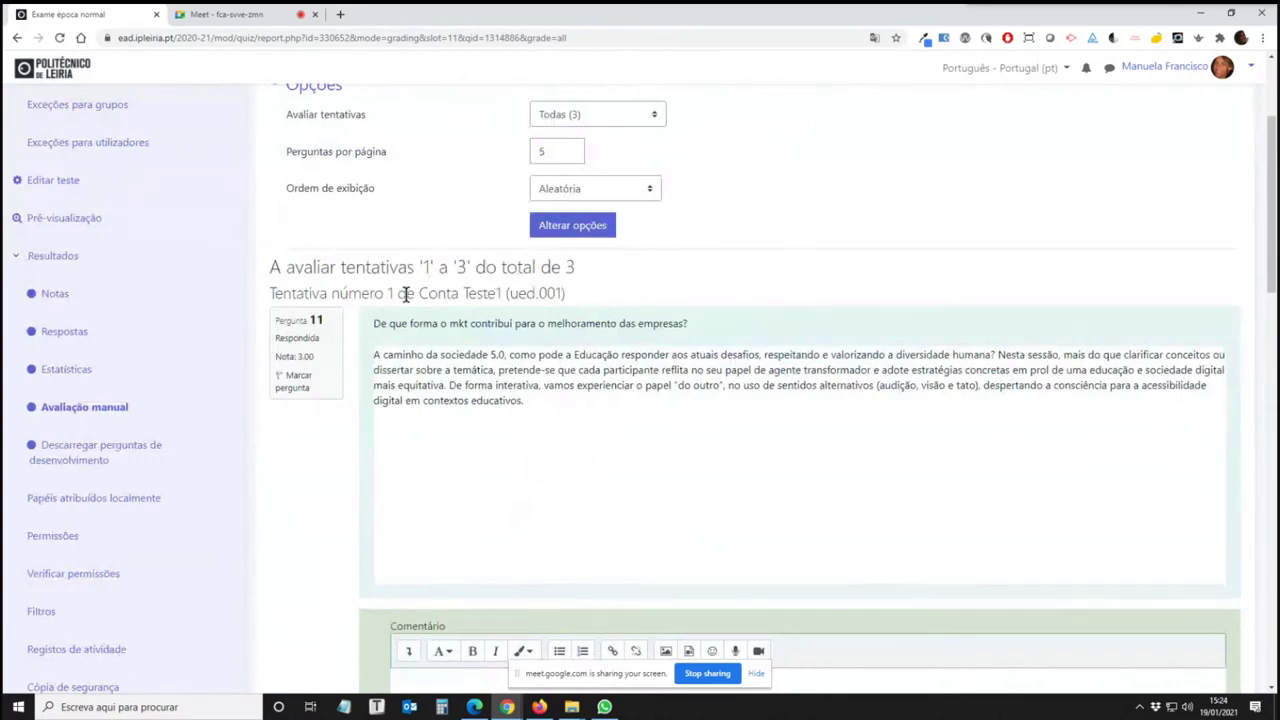
Examine the first attempt's answer to question 11, including its comment field and the grade field out of 3.00
drag(421, 294, 504, 294)
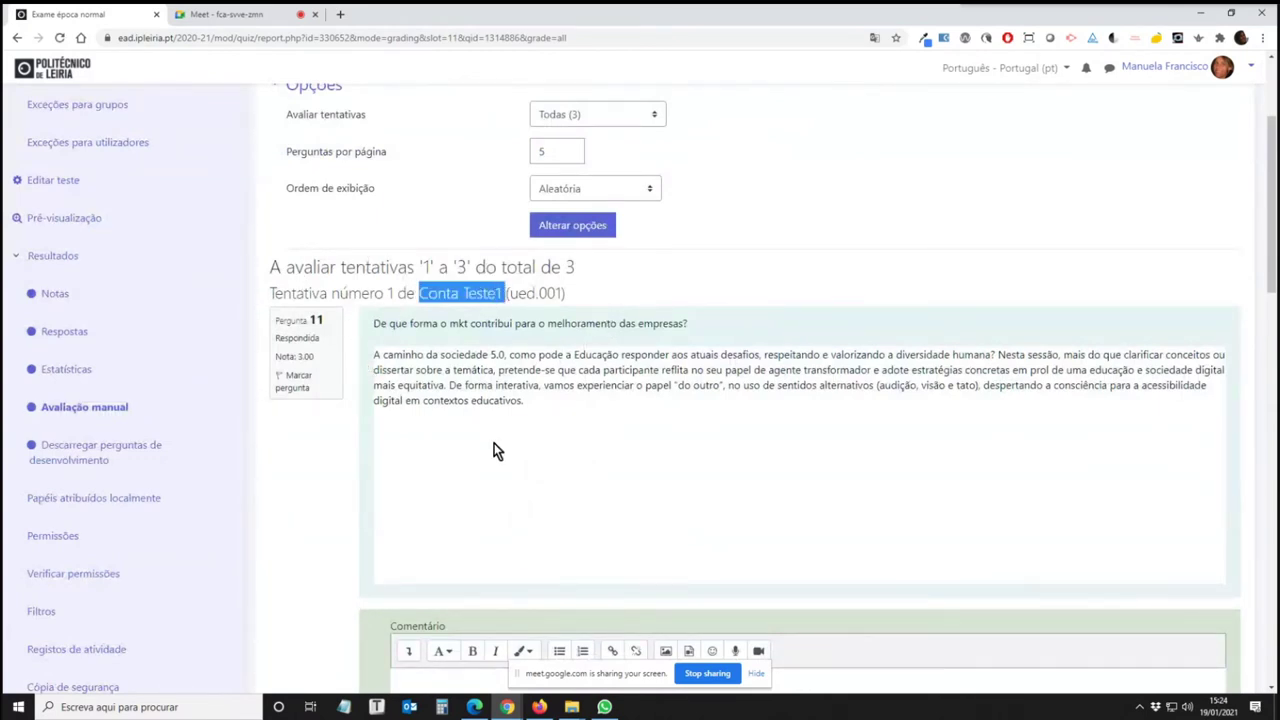
drag(537, 406, 372, 354)
scroll(556, 448, down, 3)
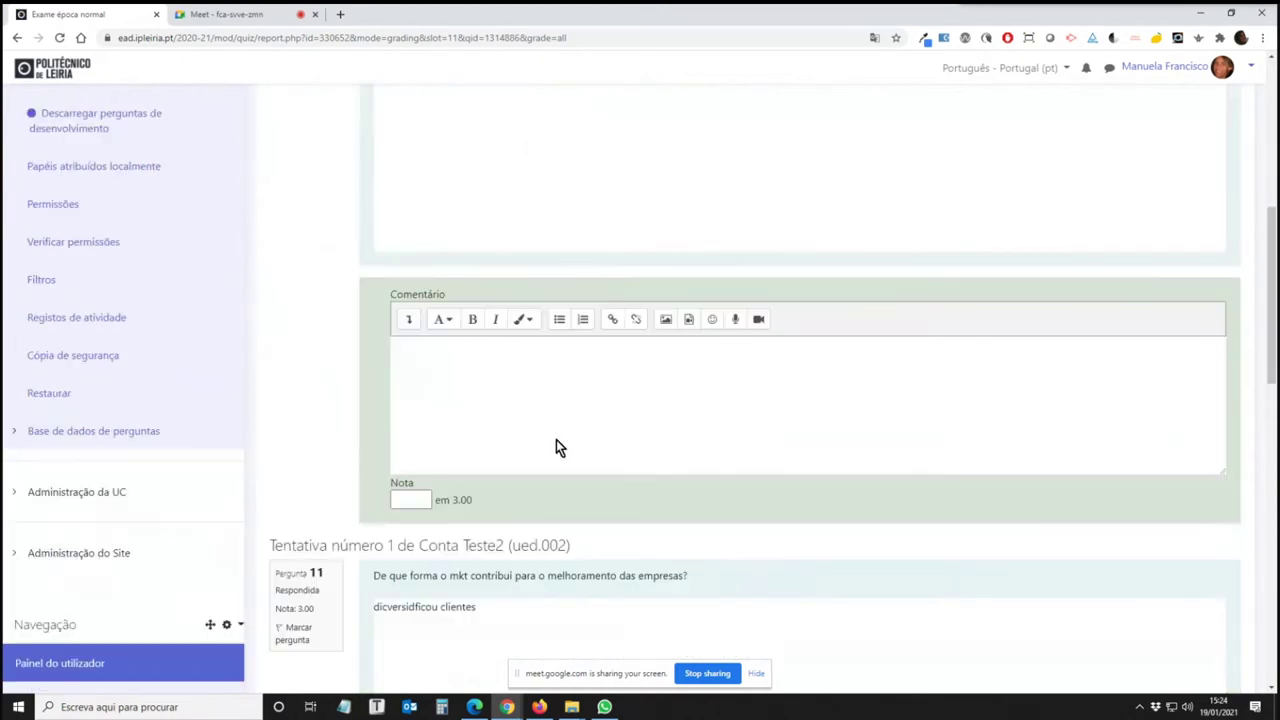
click(495, 367)
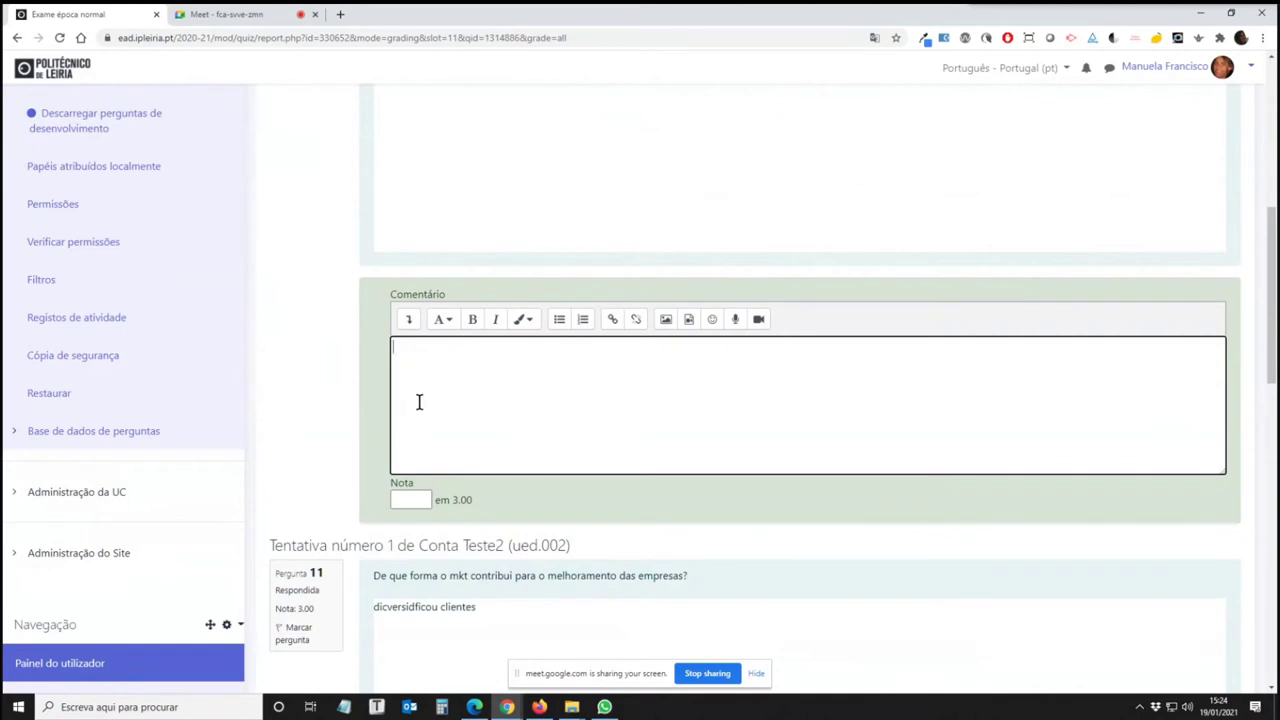
click(411, 497)
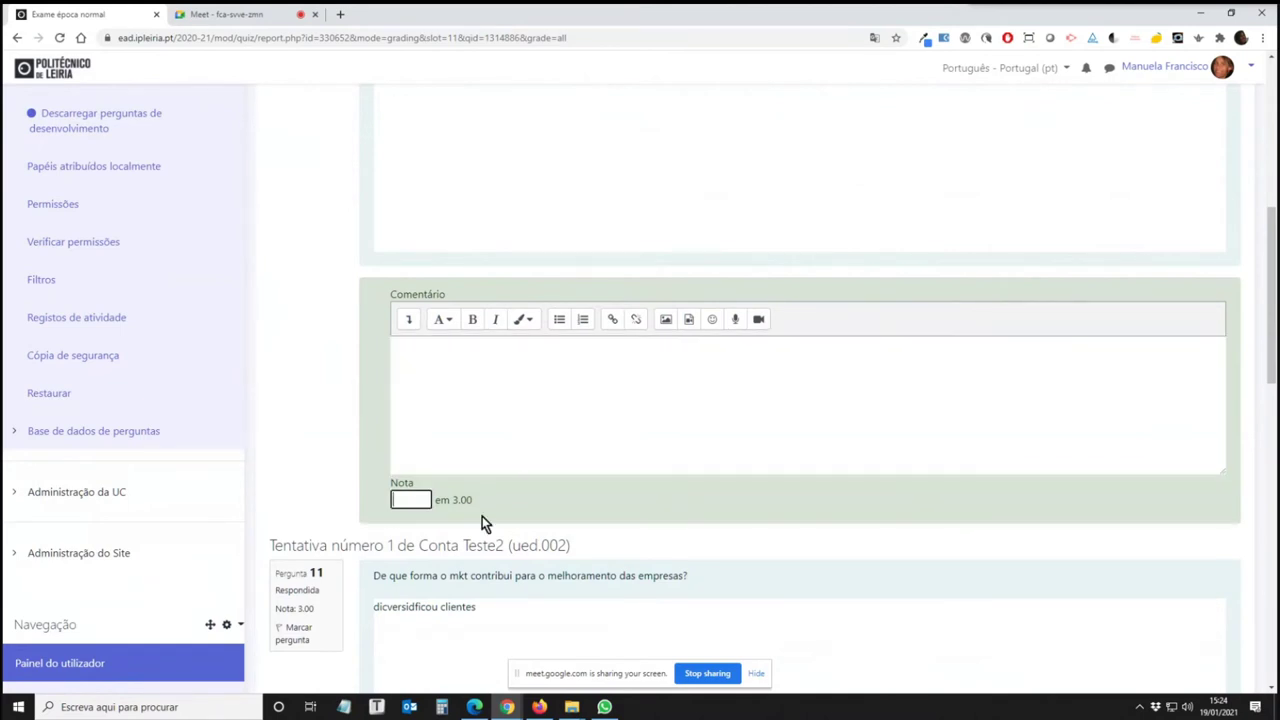
mouse_move(478, 501)
mouse_down()
mouse_move(450, 502)
mouse_move(467, 503)
mouse_up()
scroll(483, 502, down, 2)
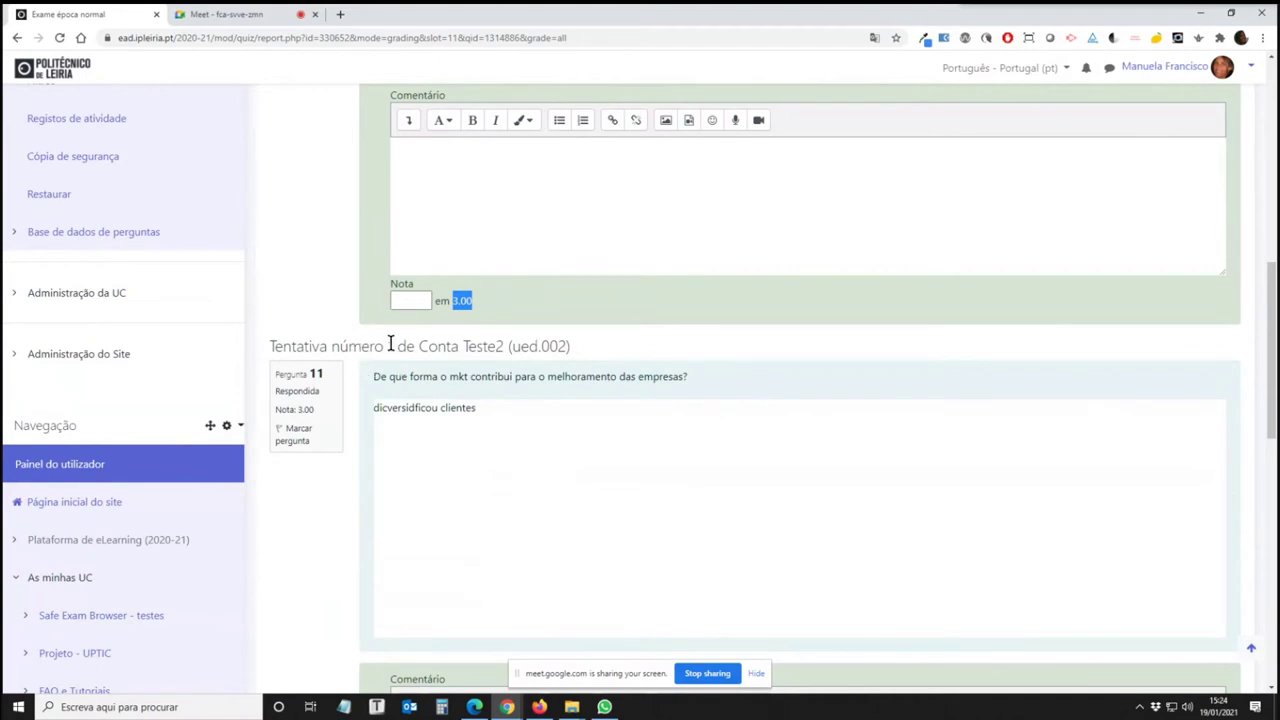
Look through the second and third attempts at question 11 and the display options above the attempts
drag(516, 349, 477, 349)
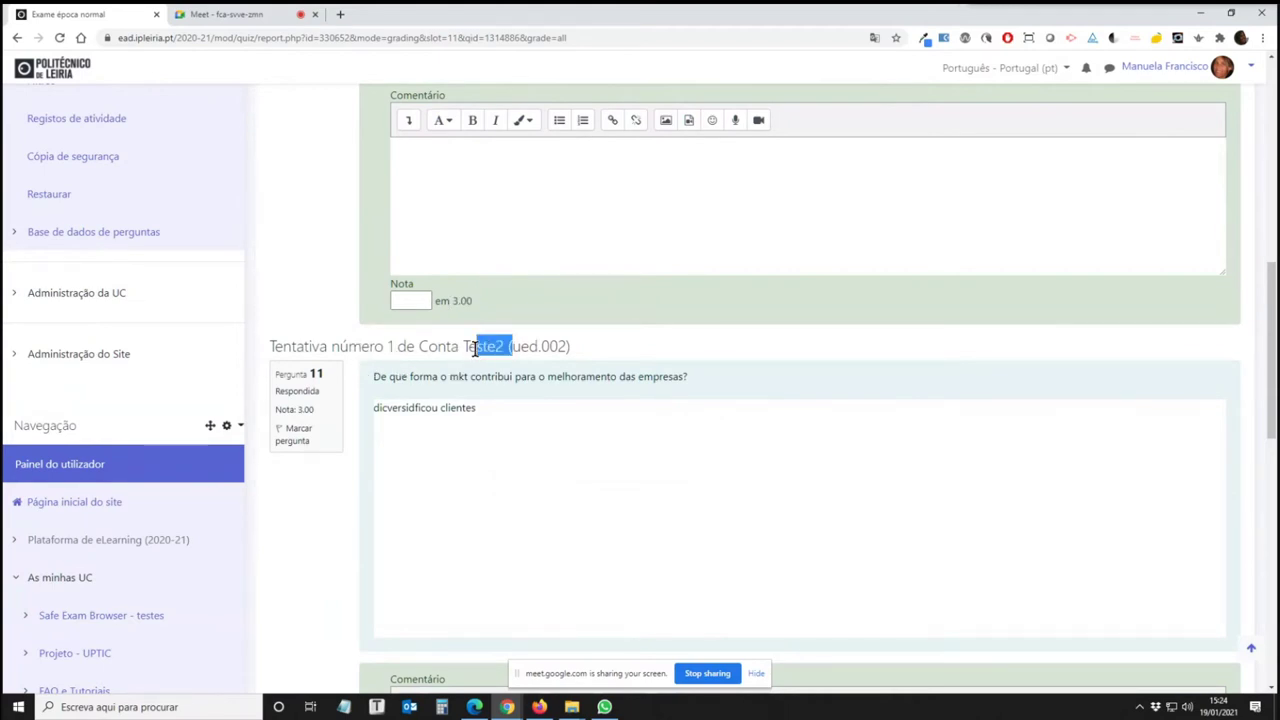
scroll(527, 489, down, 2)
scroll(530, 493, down, 5)
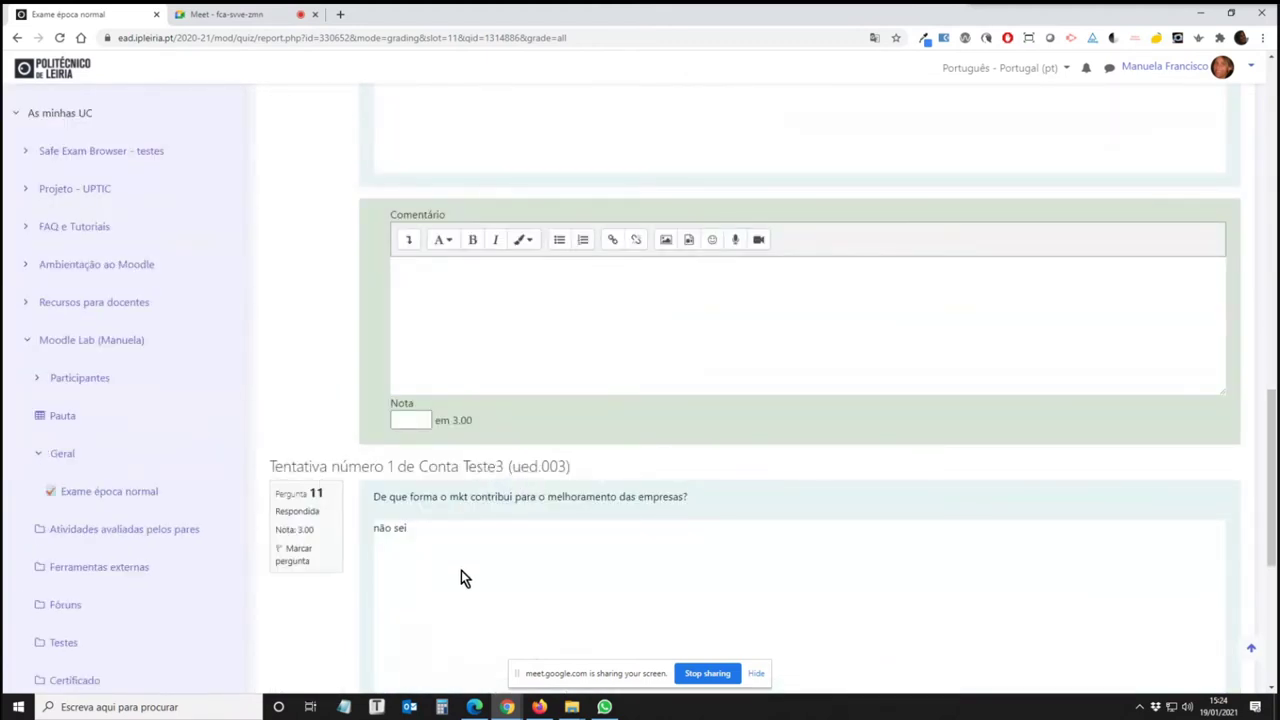
scroll(461, 571, down, 5)
scroll(460, 578, up, 14)
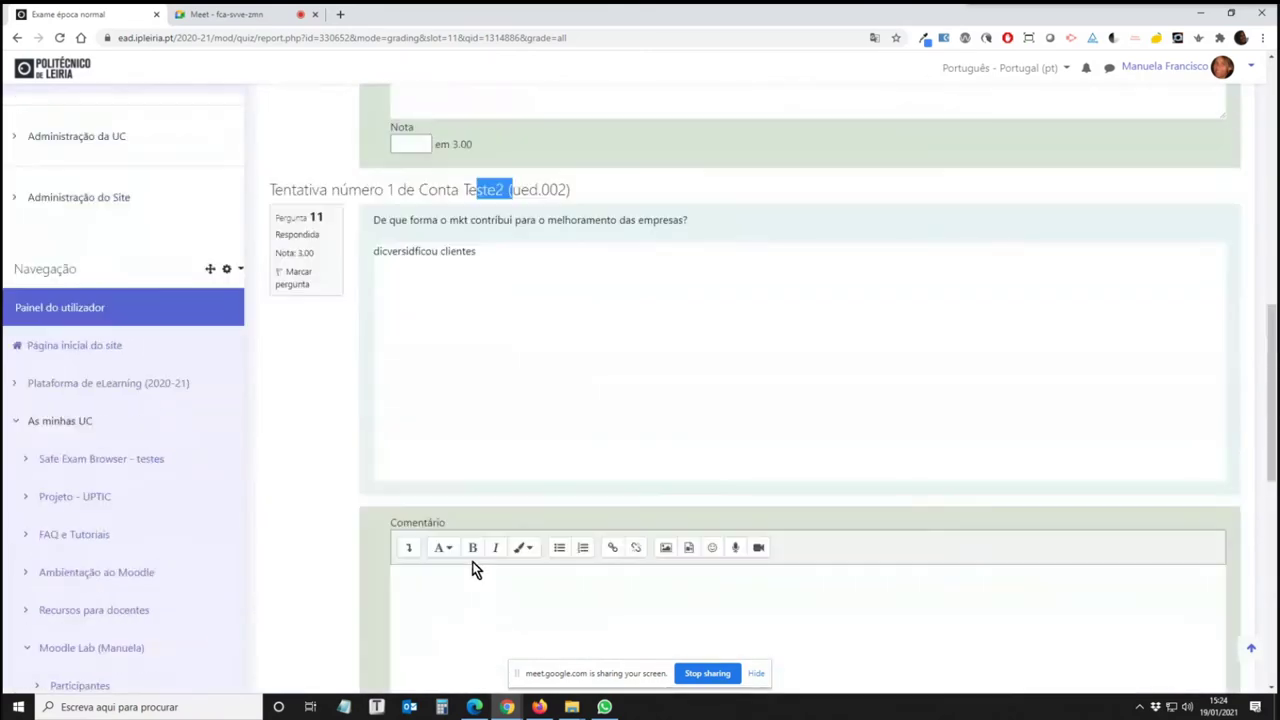
scroll(491, 514, down, 4)
scroll(531, 406, down, 6)
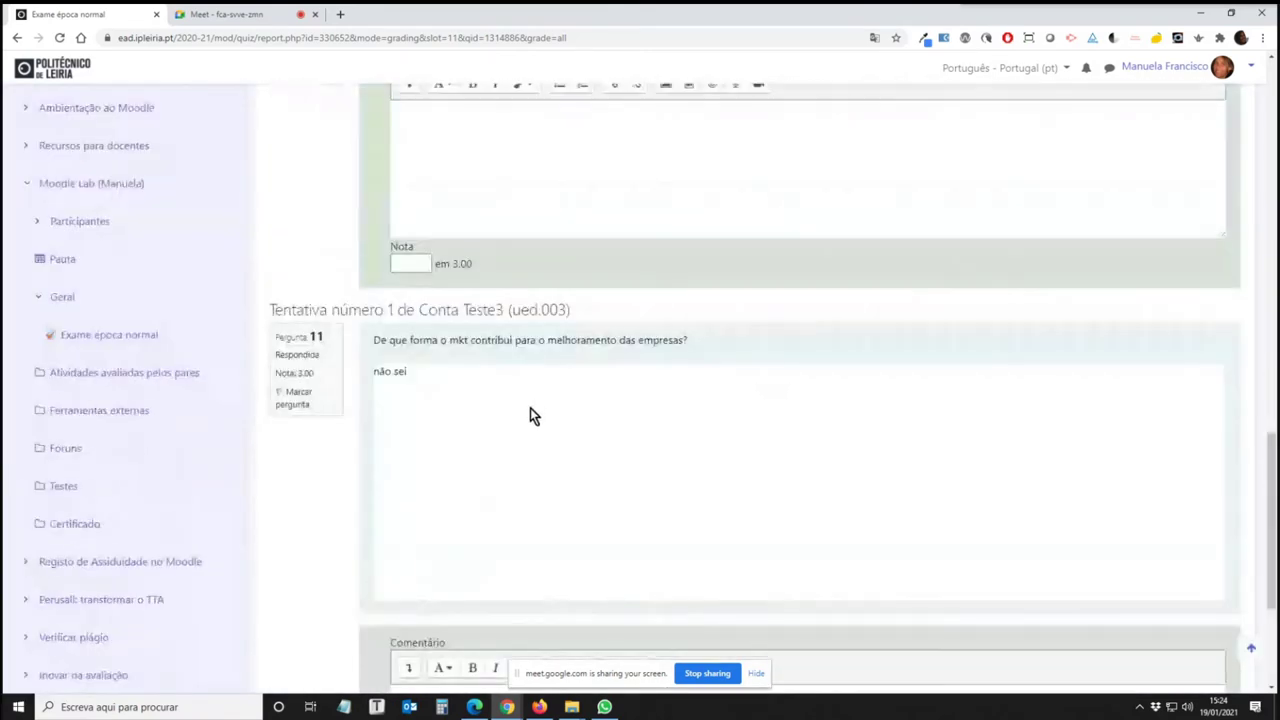
scroll(530, 408, up, 9)
scroll(545, 402, up, 8)
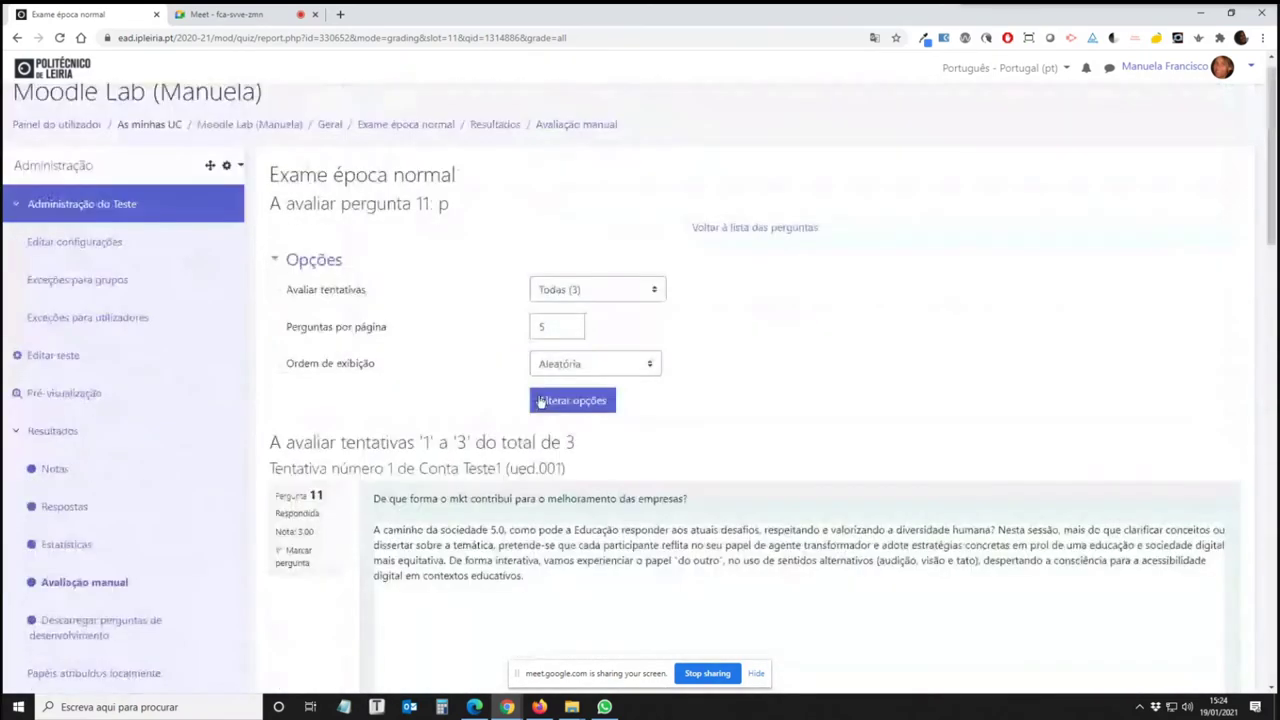
scroll(57, 640, down, 3)
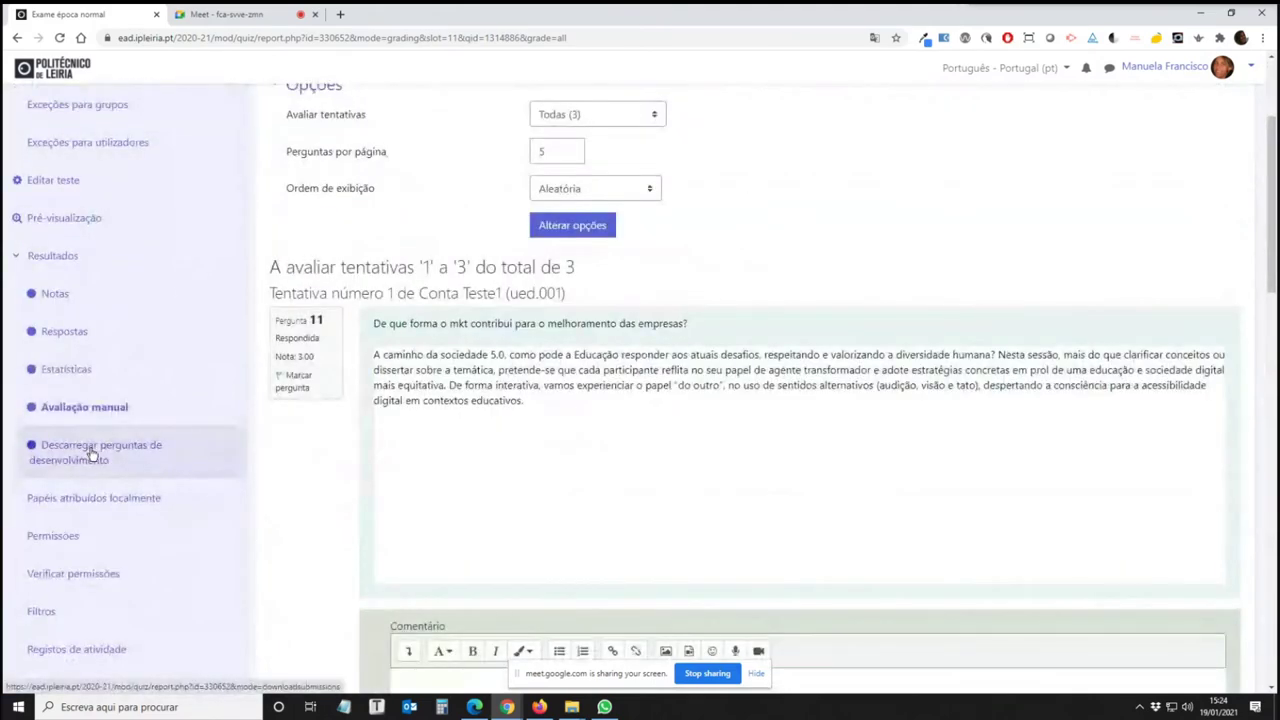
View the quiz's page for downloading the essay question files, and return to the manual grading list
click(90, 453)
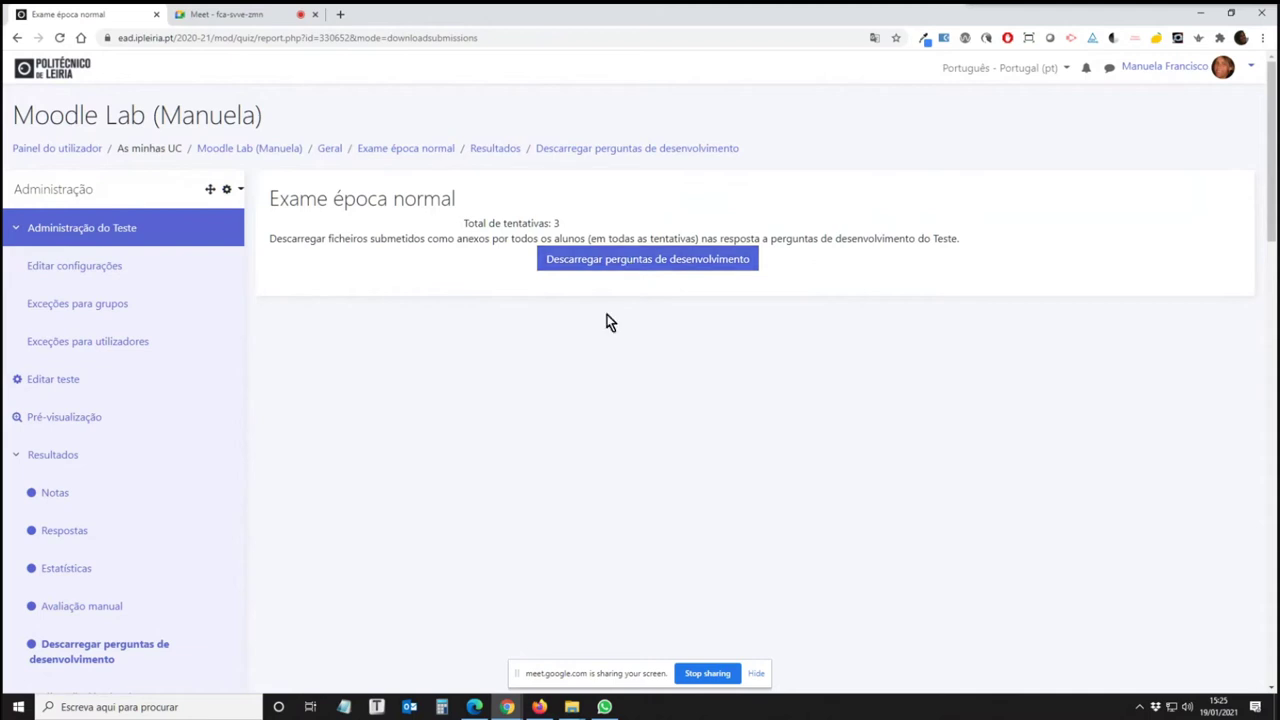
click(83, 610)
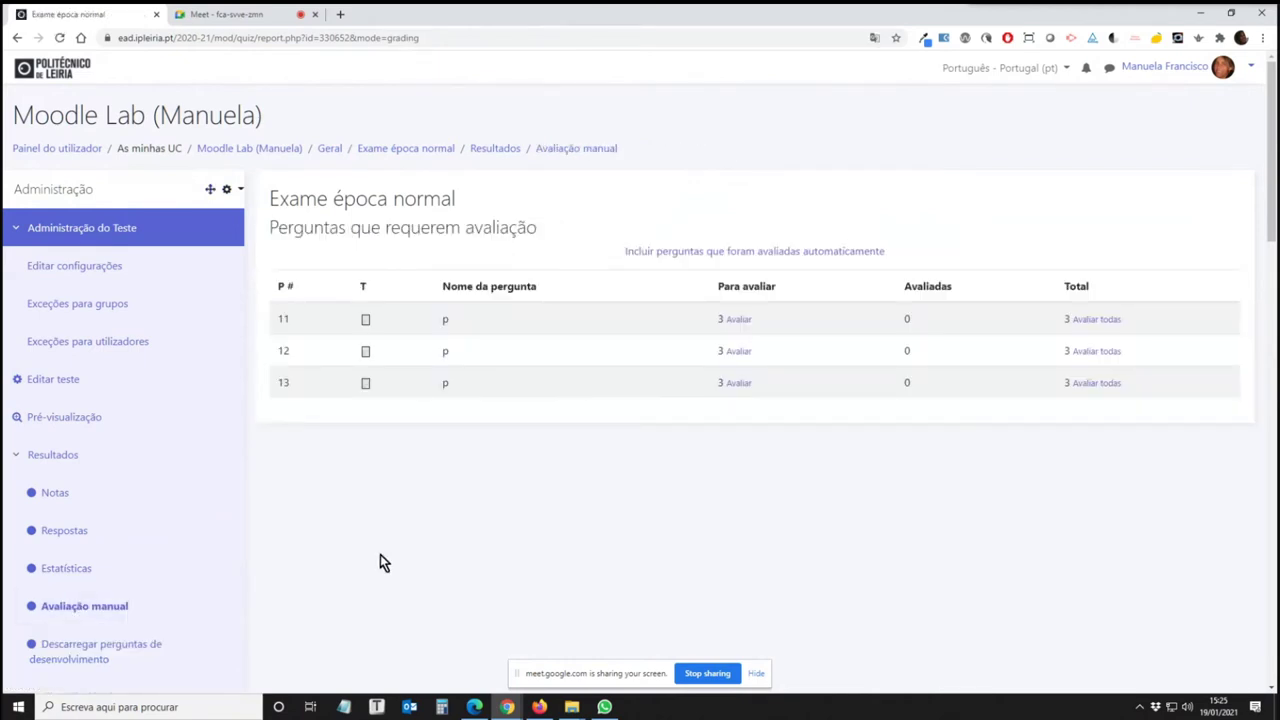
Open only the ungraded attempts at question 11 and look through their answers and grade fields
click(740, 320)
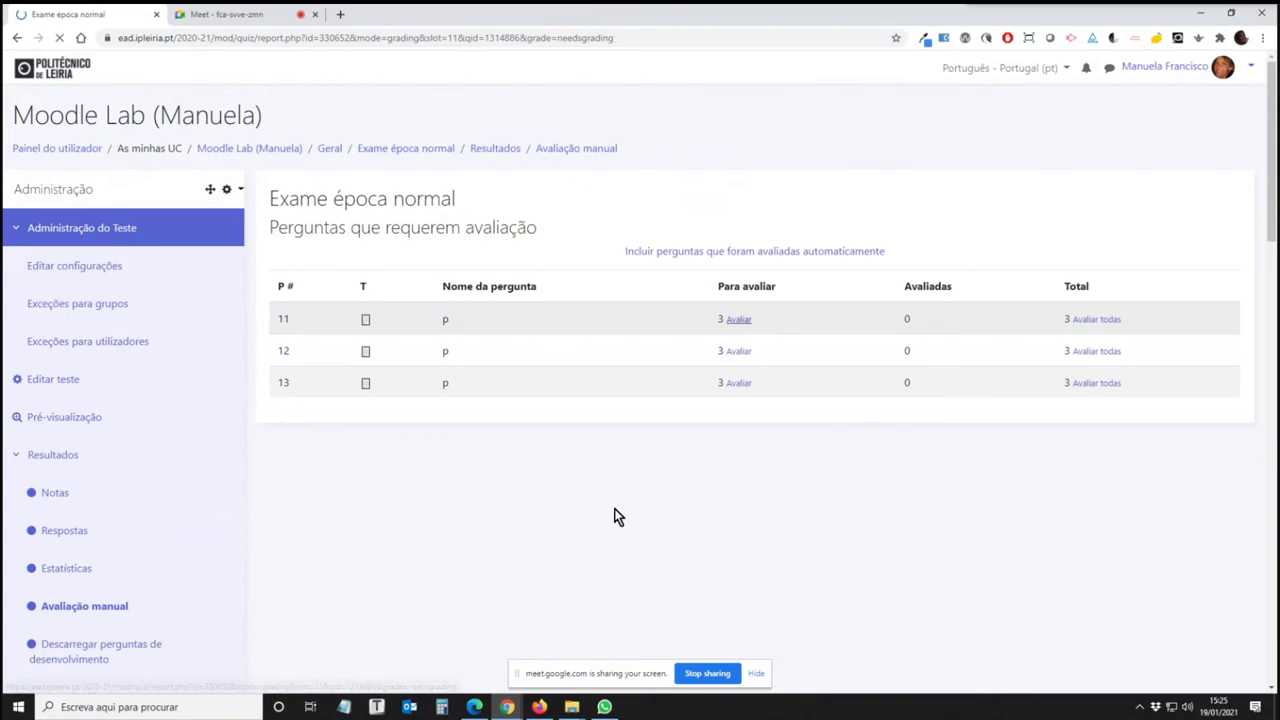
scroll(614, 514, down, 1)
scroll(437, 451, down, 5)
click(414, 432)
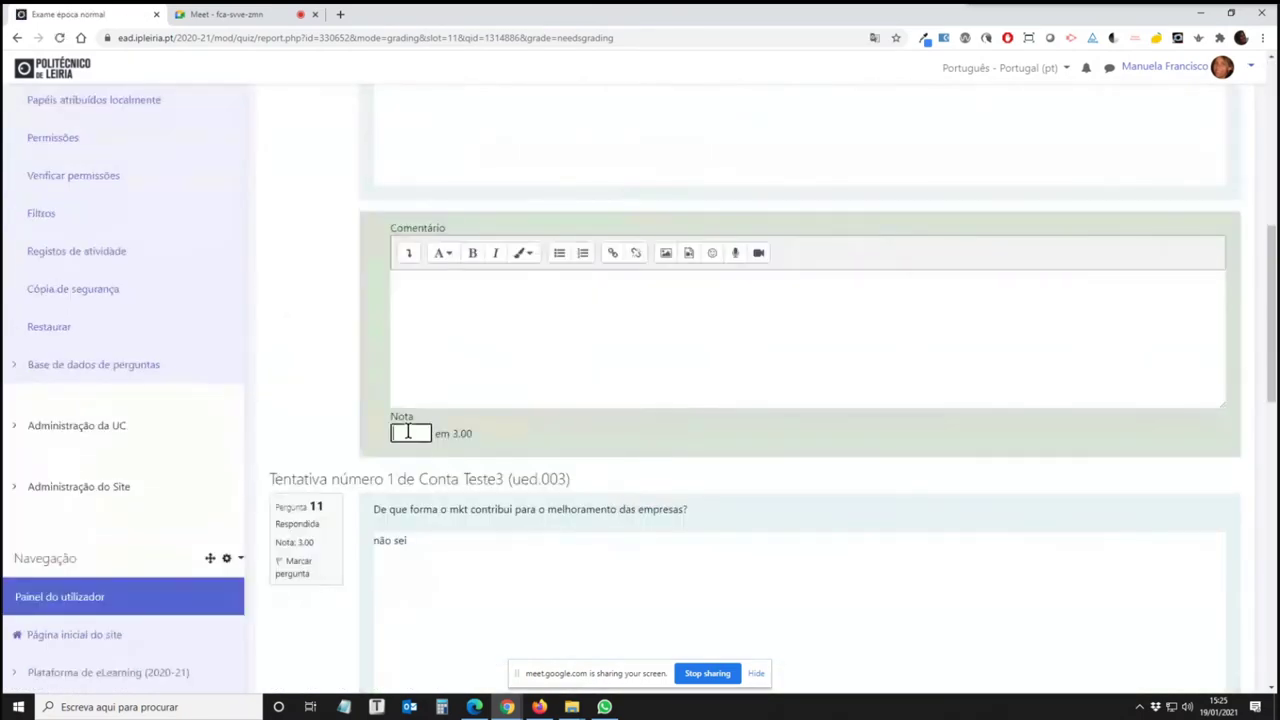
scroll(443, 563, down, 4)
scroll(430, 510, down, 2)
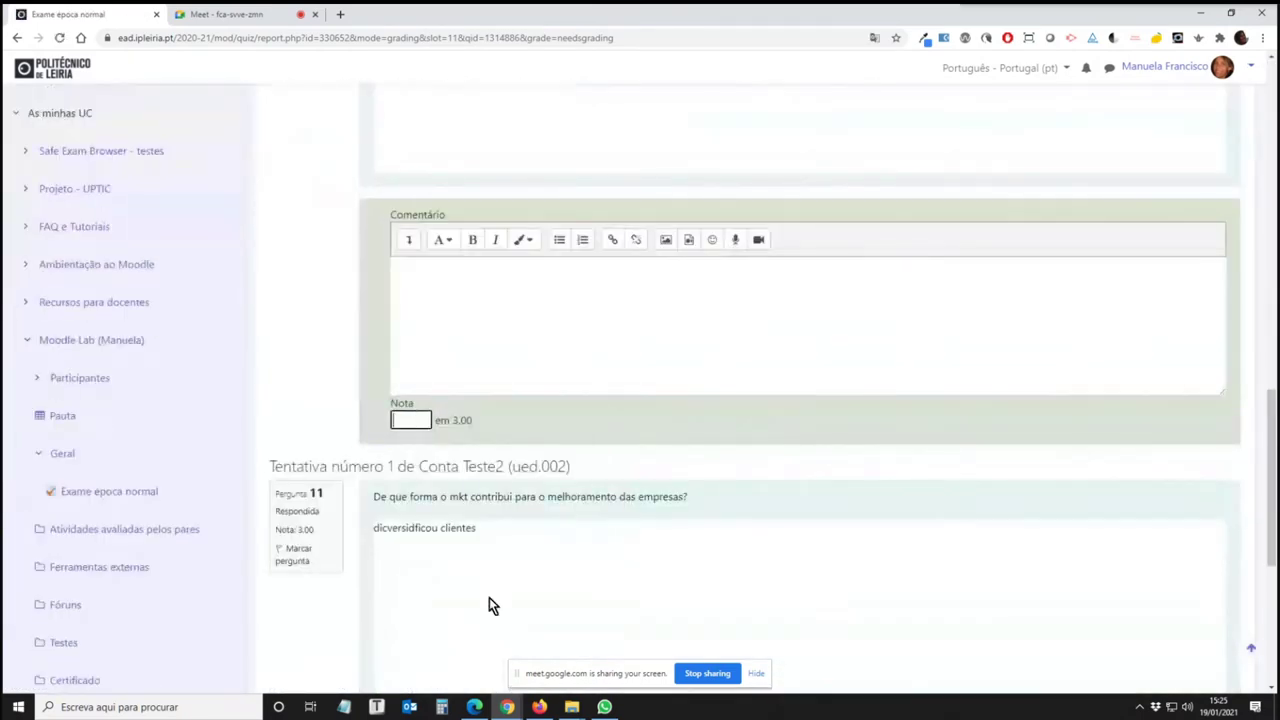
scroll(482, 605, down, 9)
scroll(486, 587, up, 15)
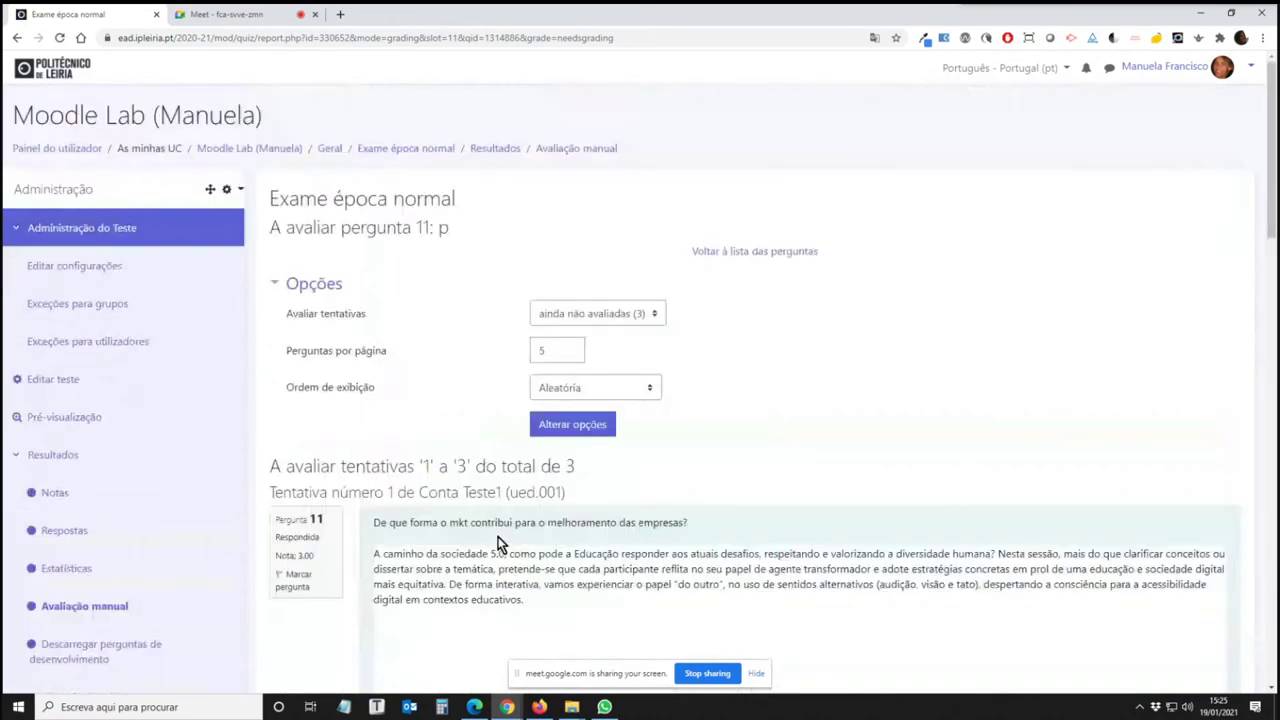
From the quiz's Notas report, open the first listed attempt awaiting grading and locate its answer to question 11
click(55, 492)
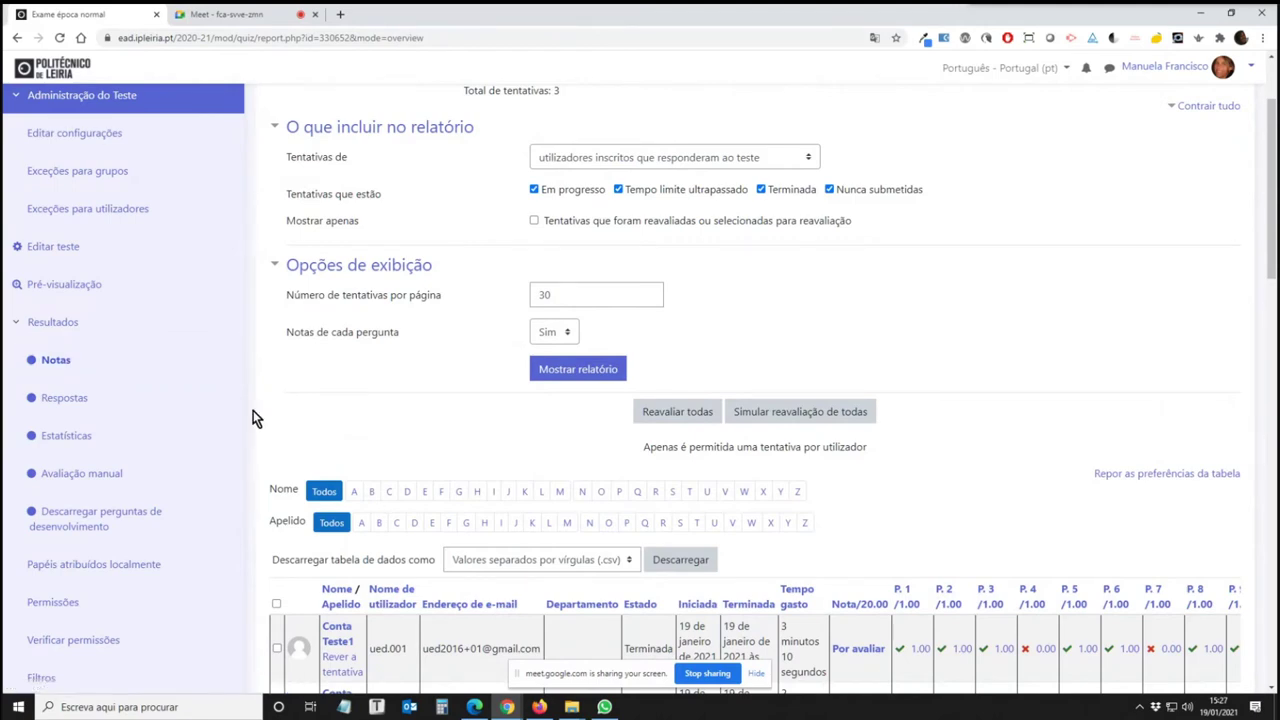
scroll(253, 410, down, 3)
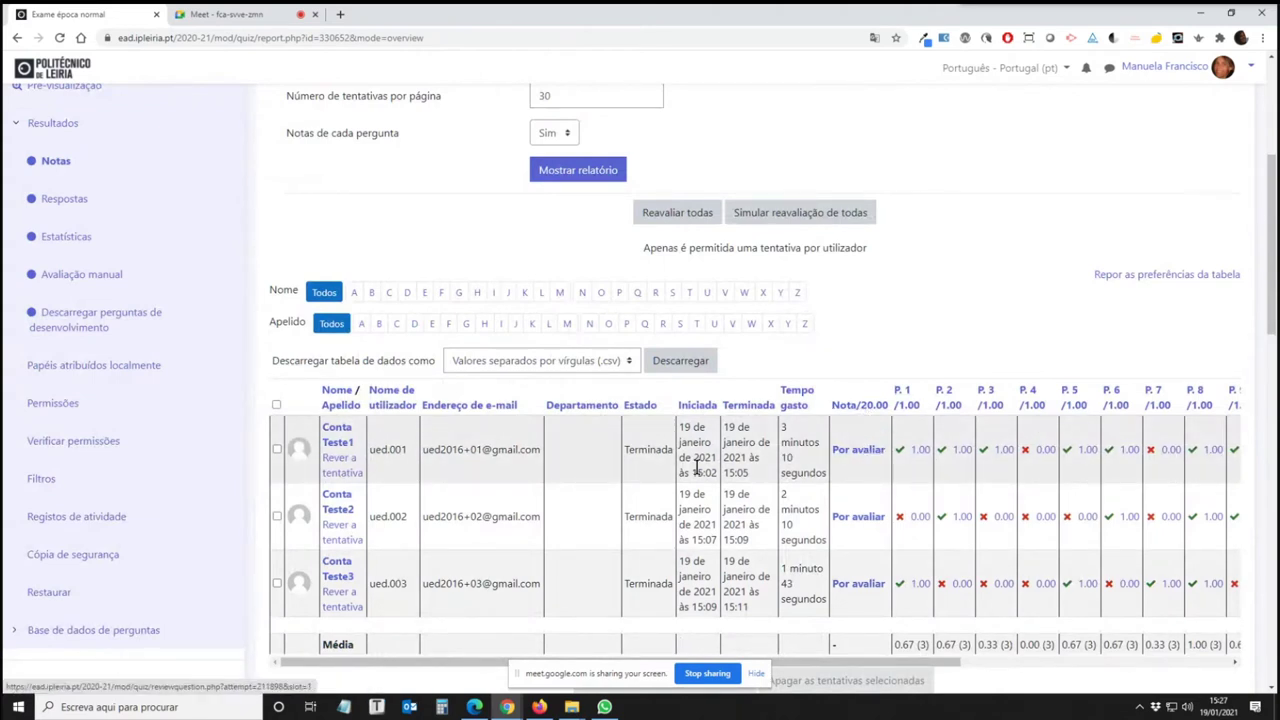
click(849, 452)
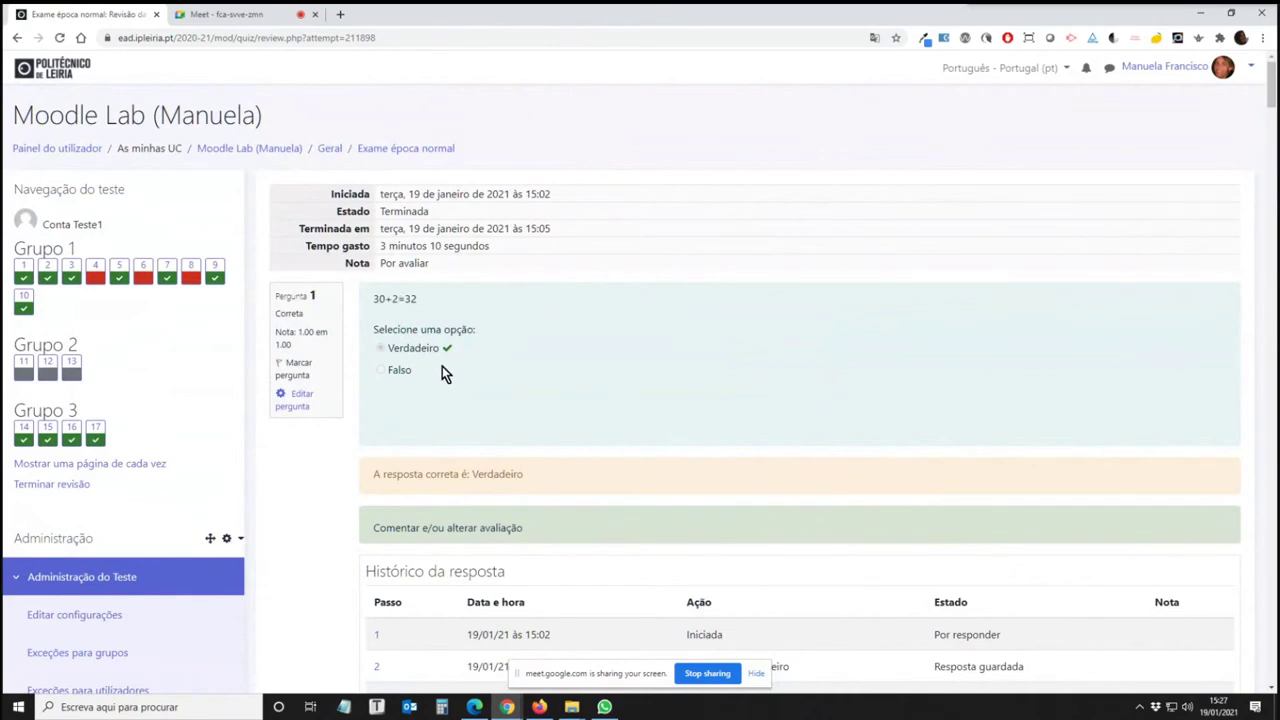
scroll(616, 410, down, 3)
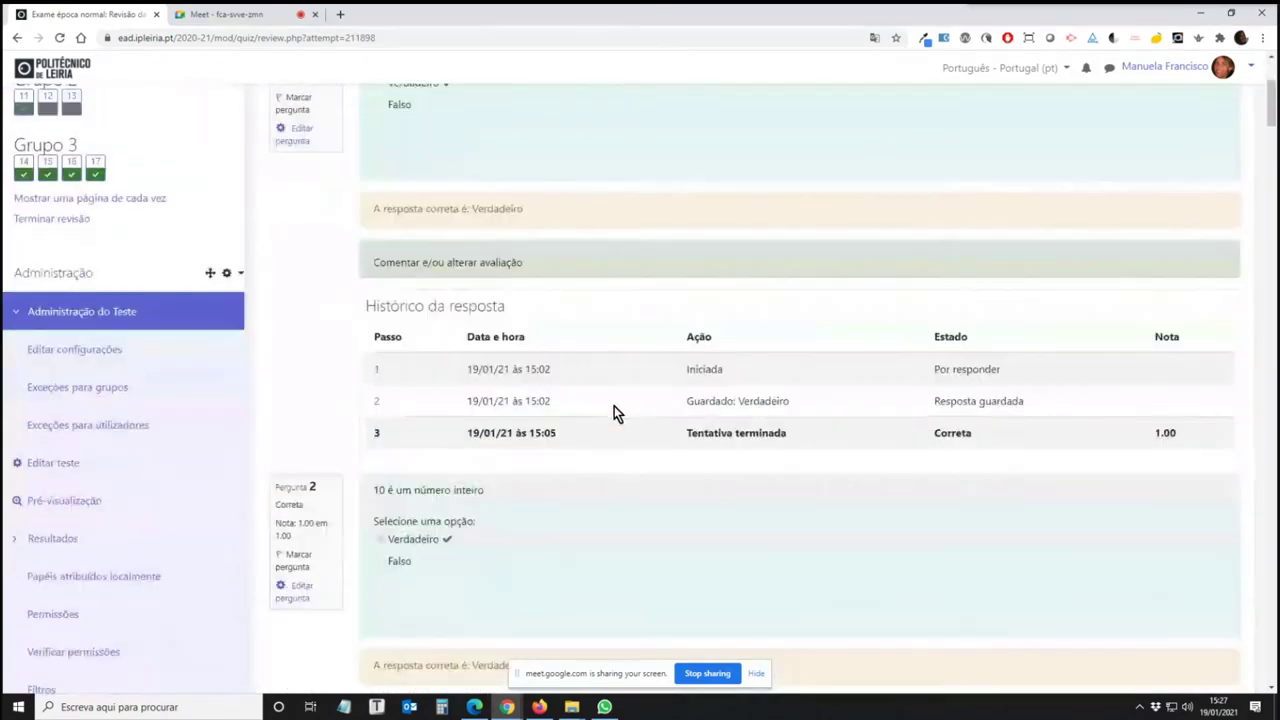
scroll(614, 406, down, 6)
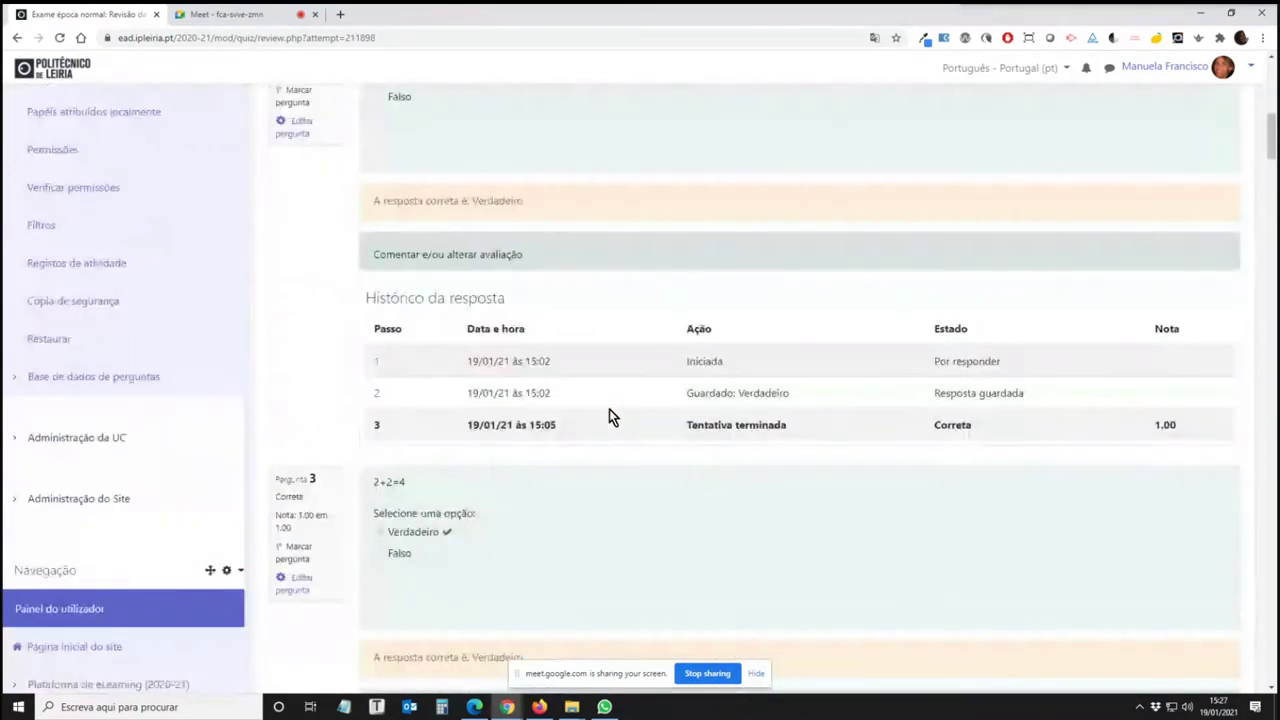
scroll(610, 418, down, 7)
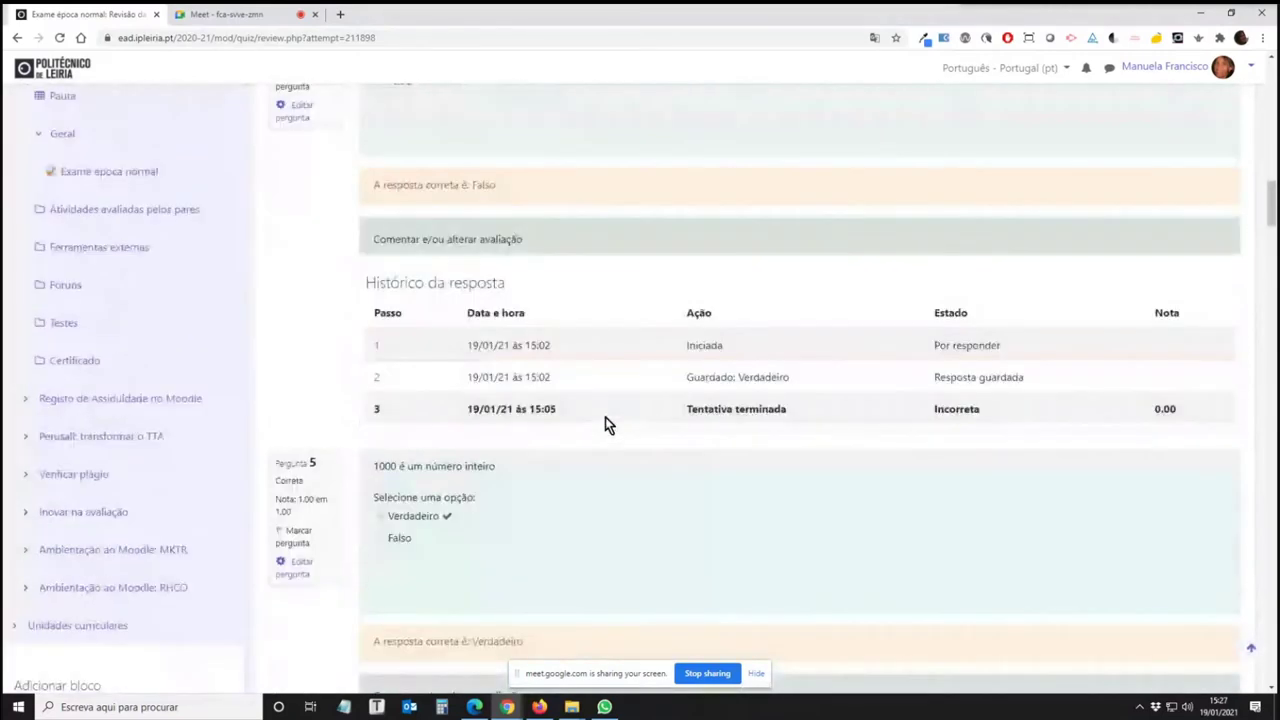
scroll(605, 417, down, 10)
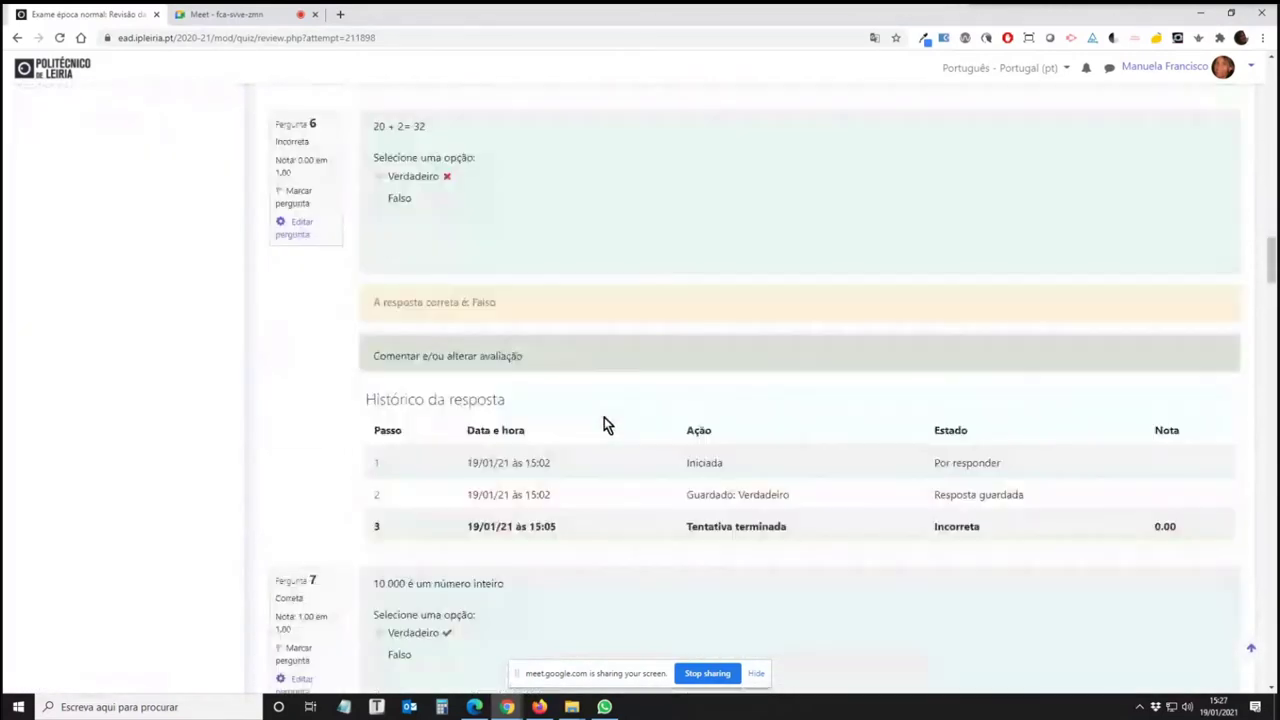
scroll(604, 424, down, 2)
scroll(602, 418, down, 10)
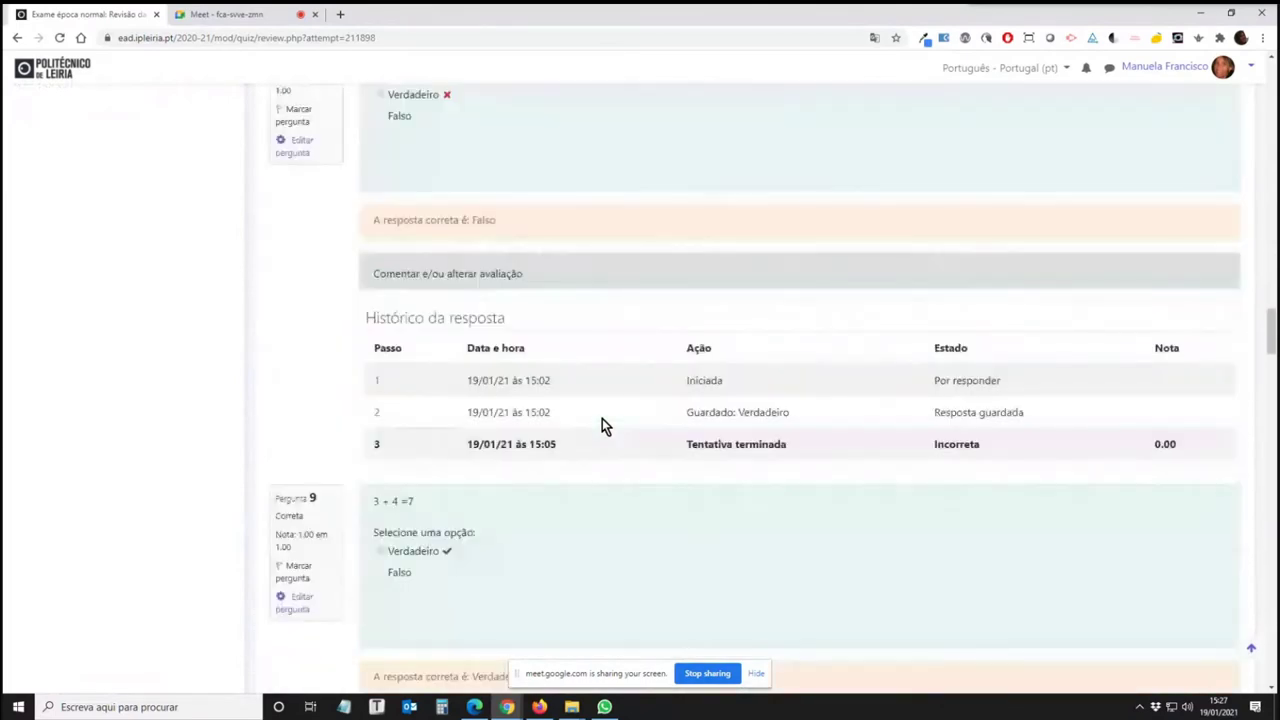
scroll(602, 425, down, 6)
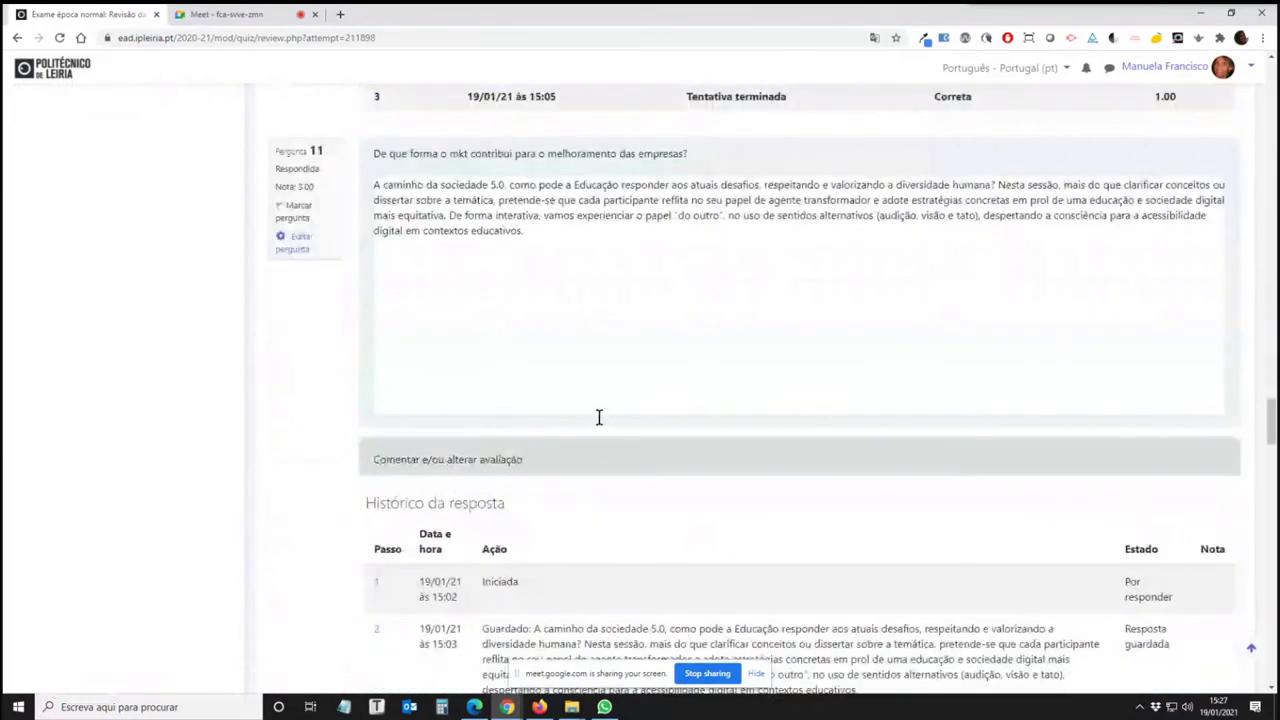
scroll(600, 425, up, 2)
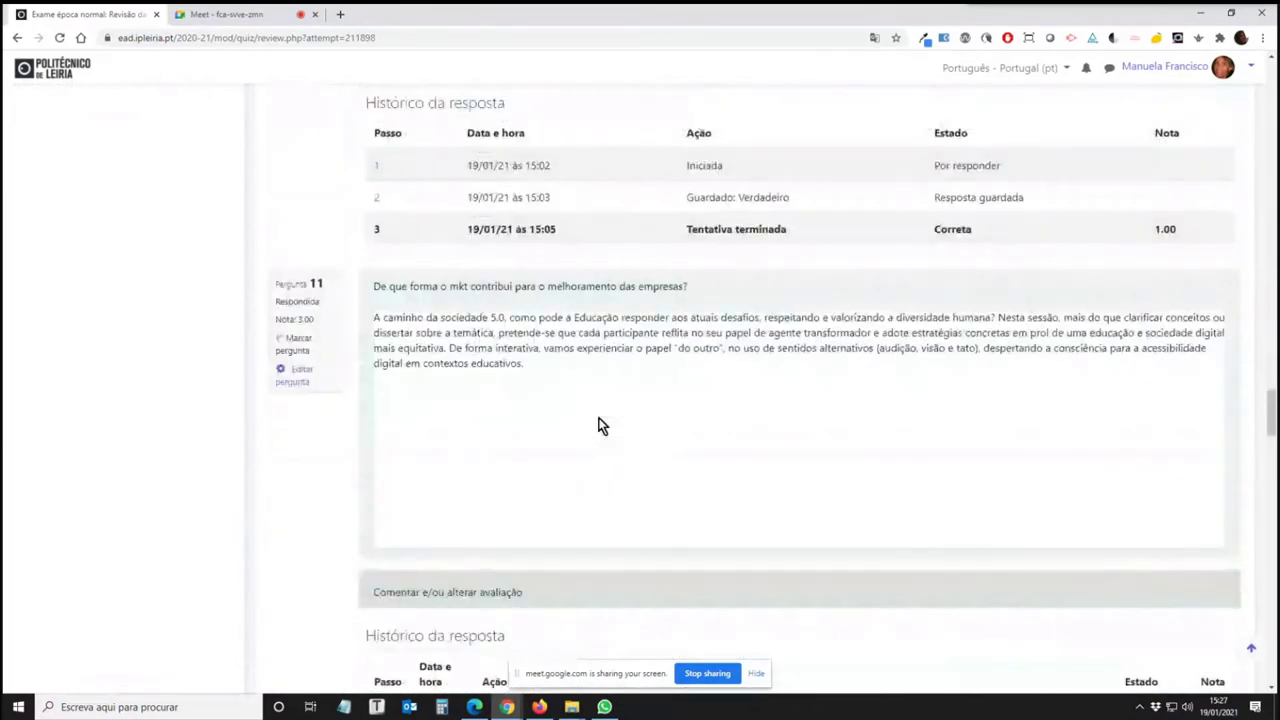
scroll(597, 425, down, 3)
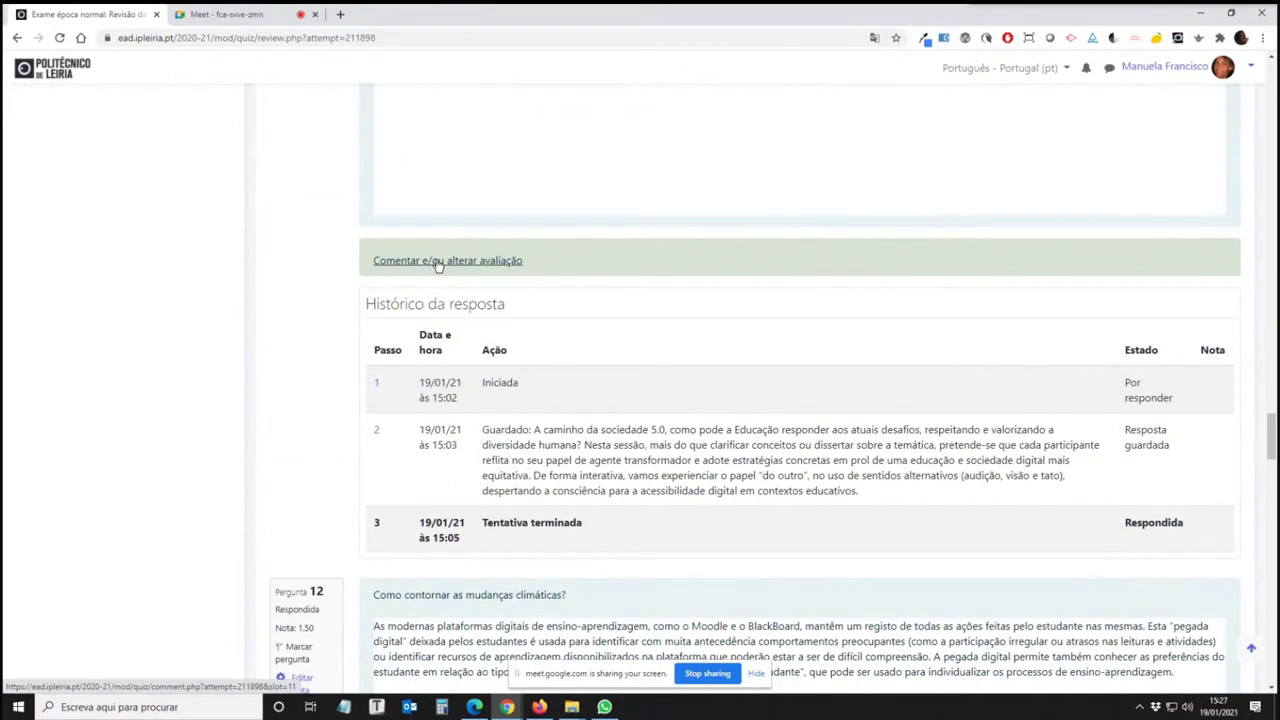
Manually grade this attempt's question 11 with 3 and no comment, save the grade and close the grading window
click(437, 262)
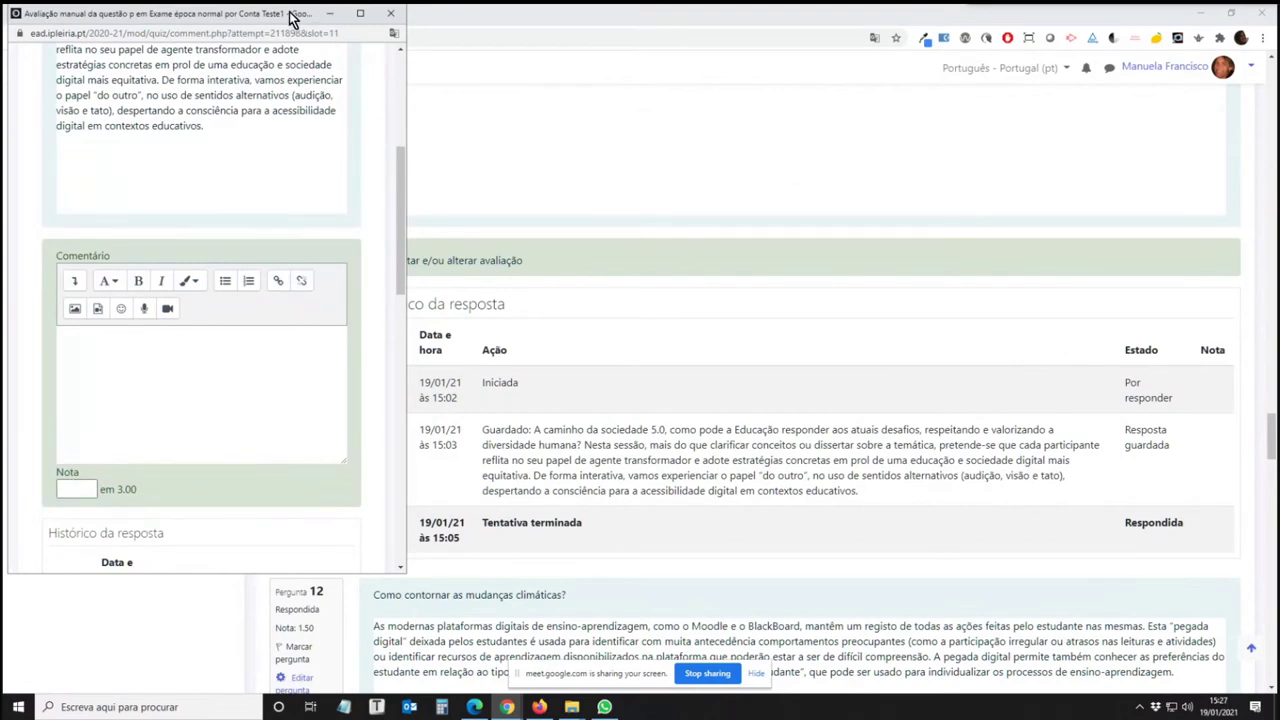
click(77, 490)
text(3)
click(139, 388)
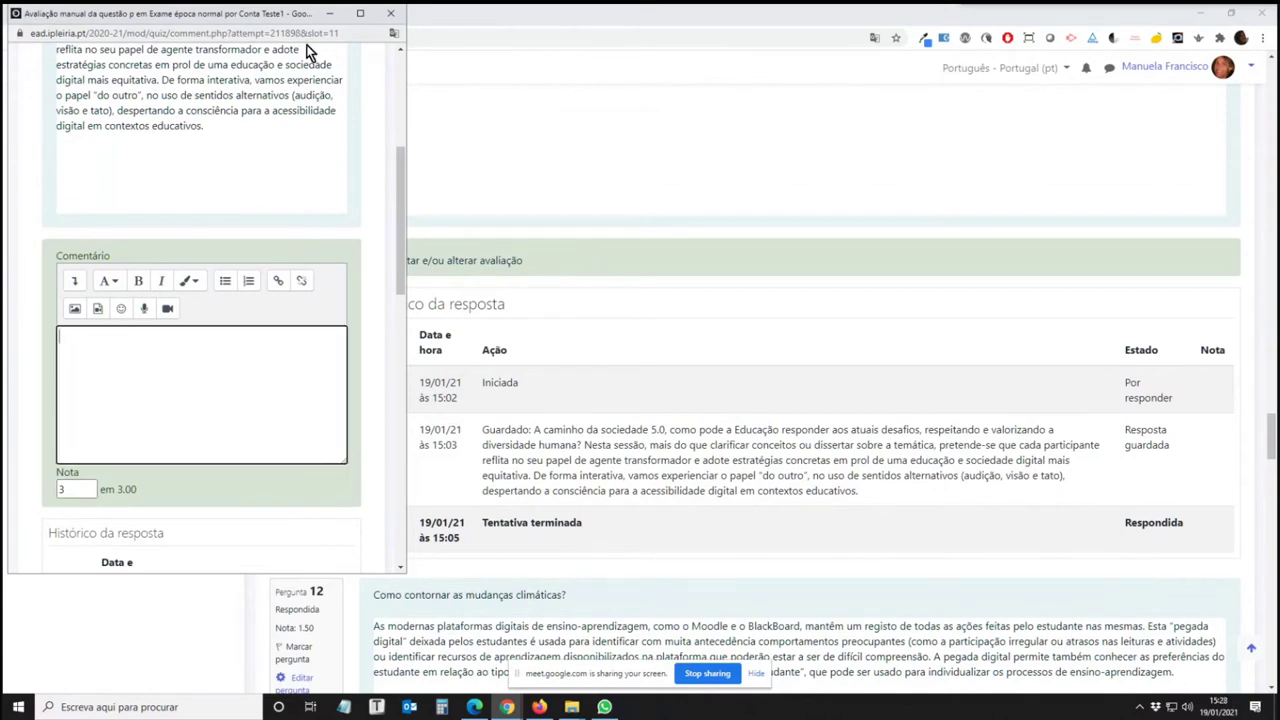
scroll(135, 516, down, 5)
scroll(137, 509, down, 7)
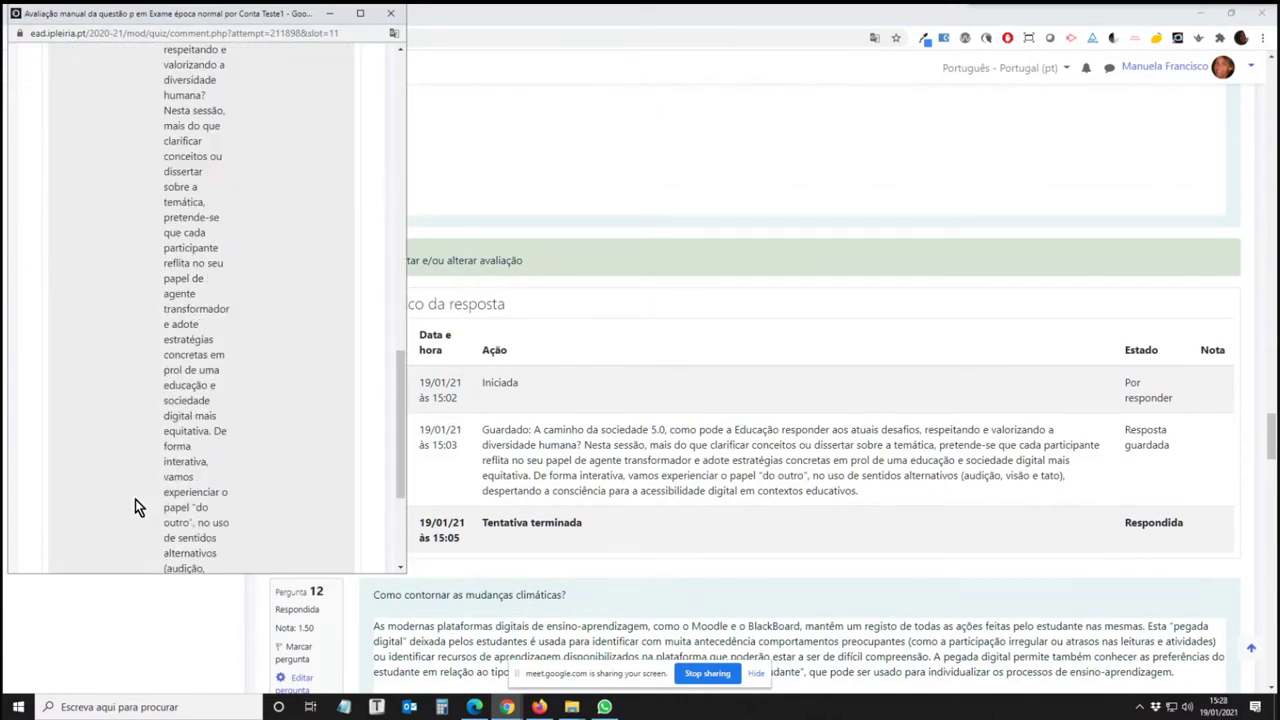
click(69, 545)
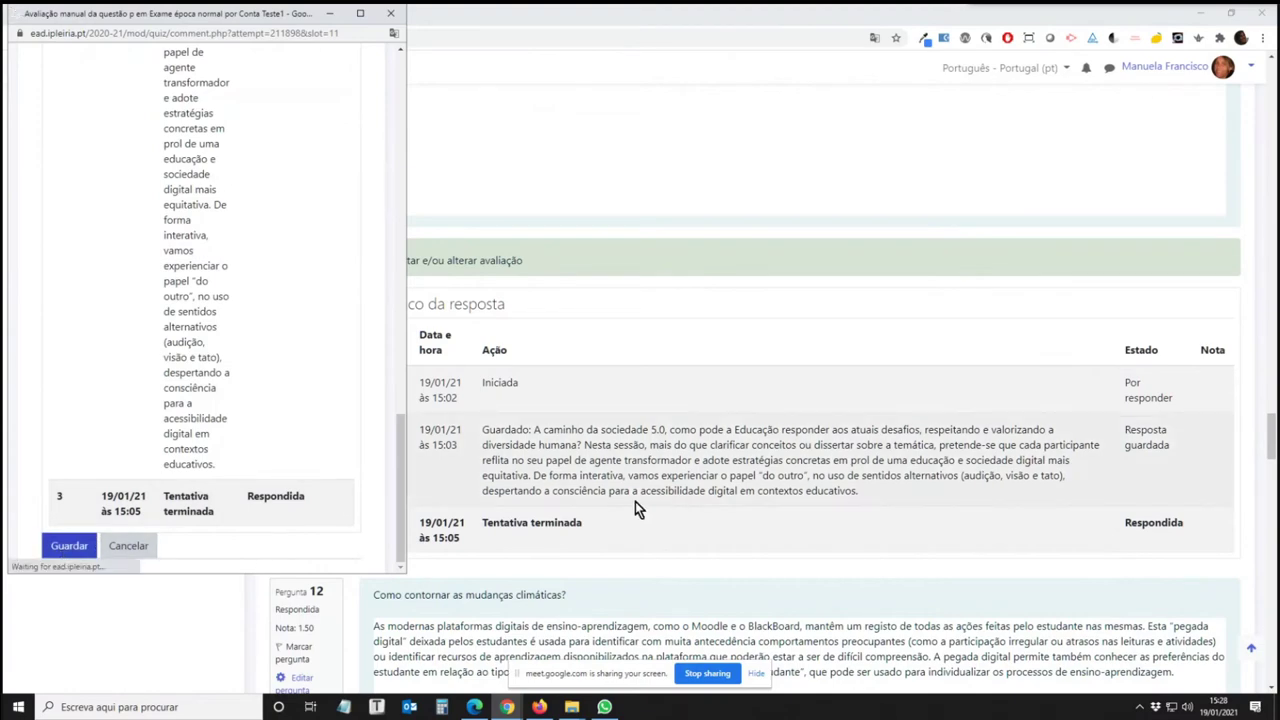
click(390, 13)
Check the saved grade in question 11's response history, look through the rest of the attempt, and return to the Notas report
scroll(630, 392, down, 3)
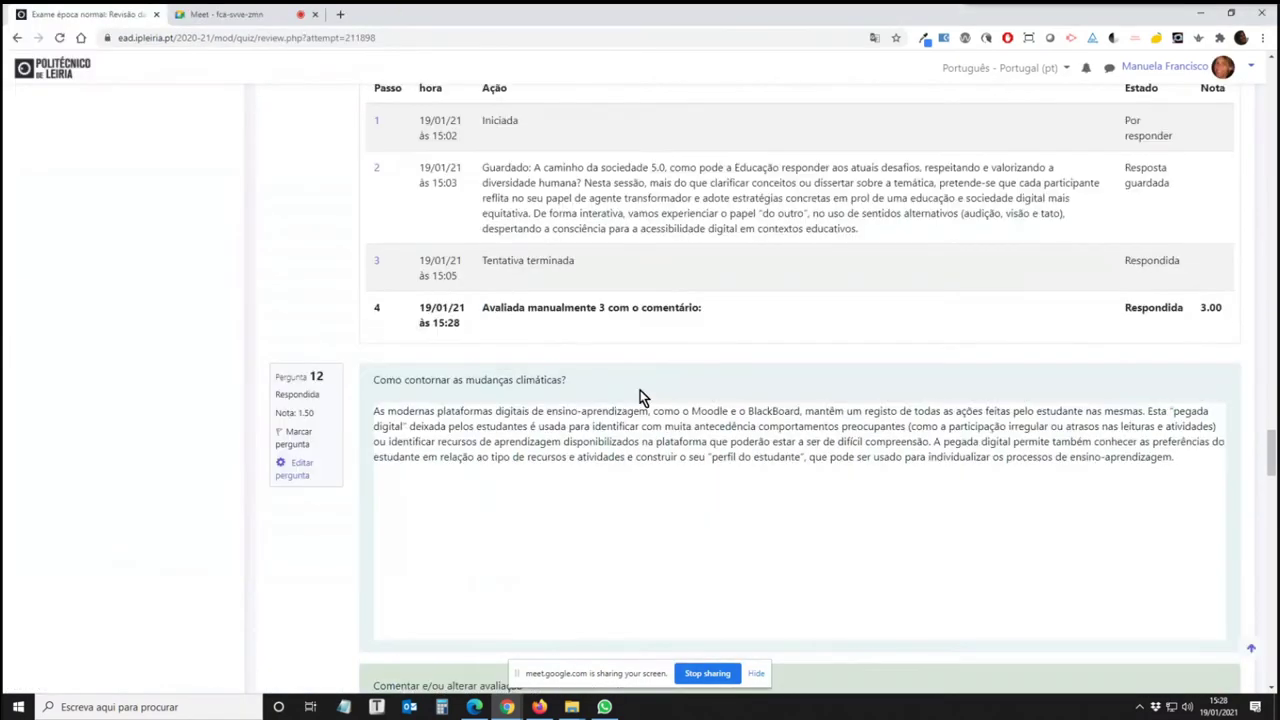
scroll(640, 390, up, 10)
scroll(640, 392, up, 20)
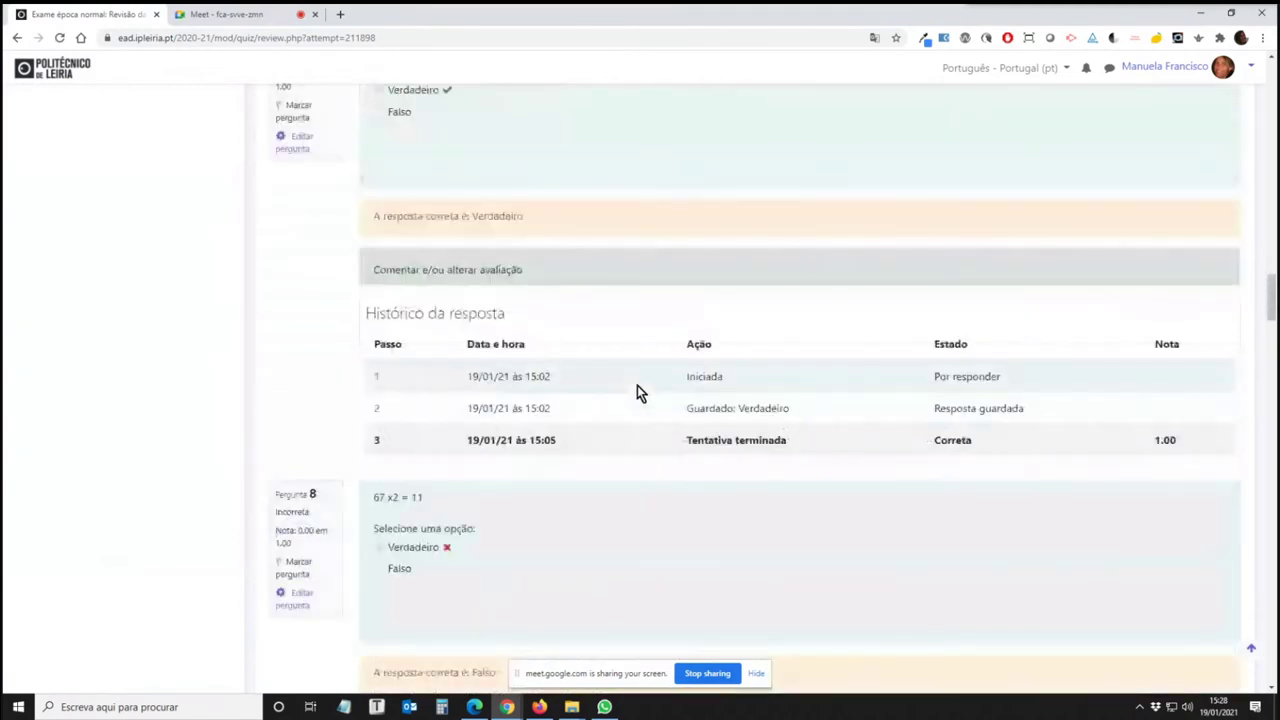
scroll(640, 390, up, 15)
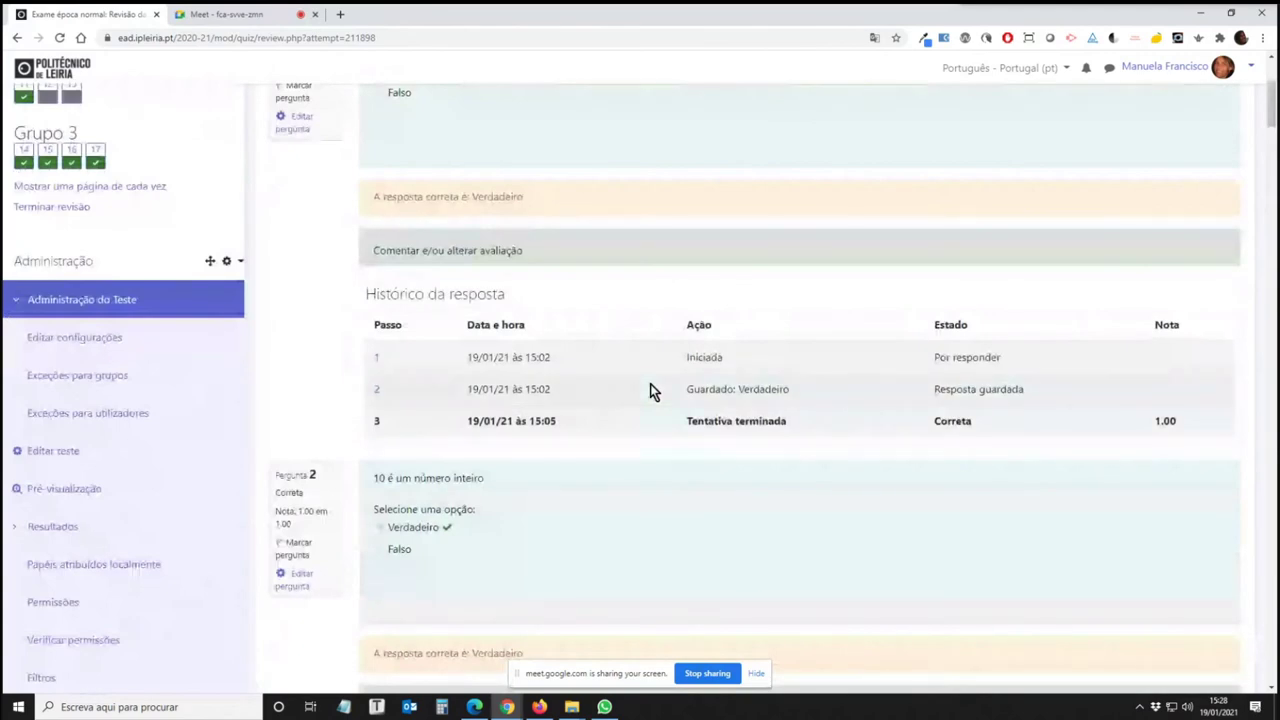
scroll(650, 390, up, 3)
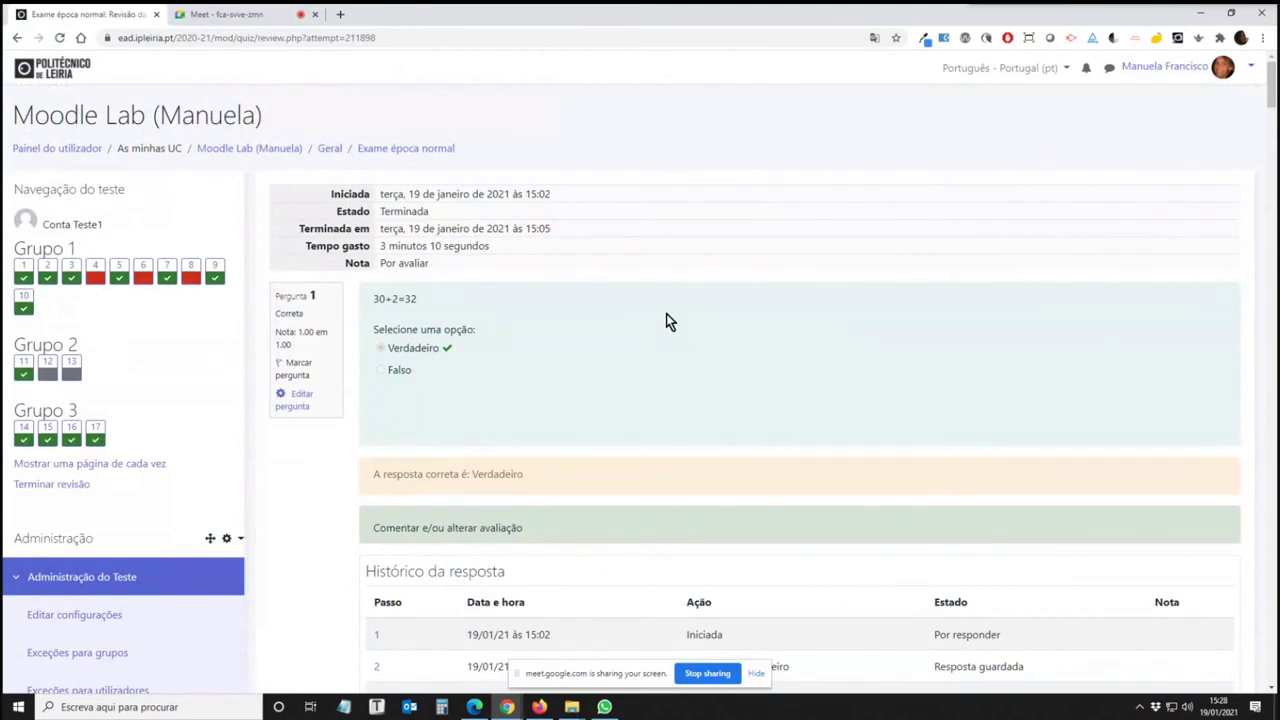
scroll(666, 313, down, 2)
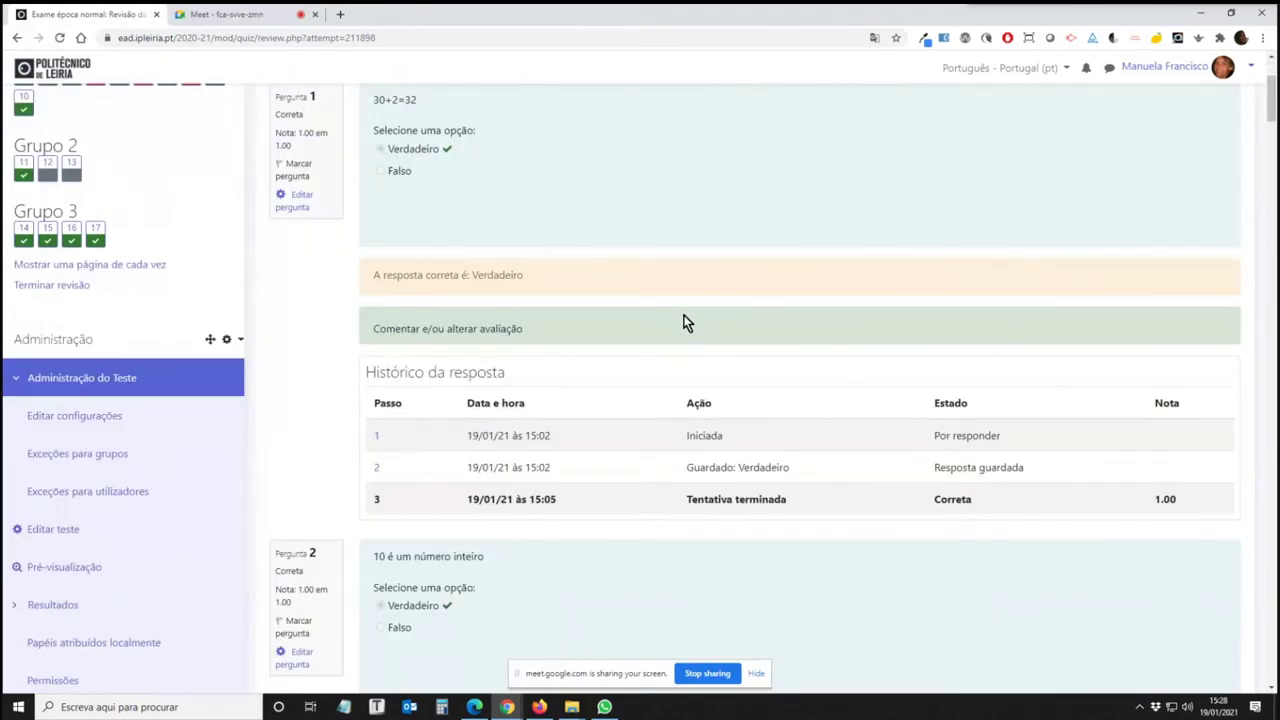
scroll(685, 318, up, 1)
scroll(685, 323, up, 3)
key(alt+Left)
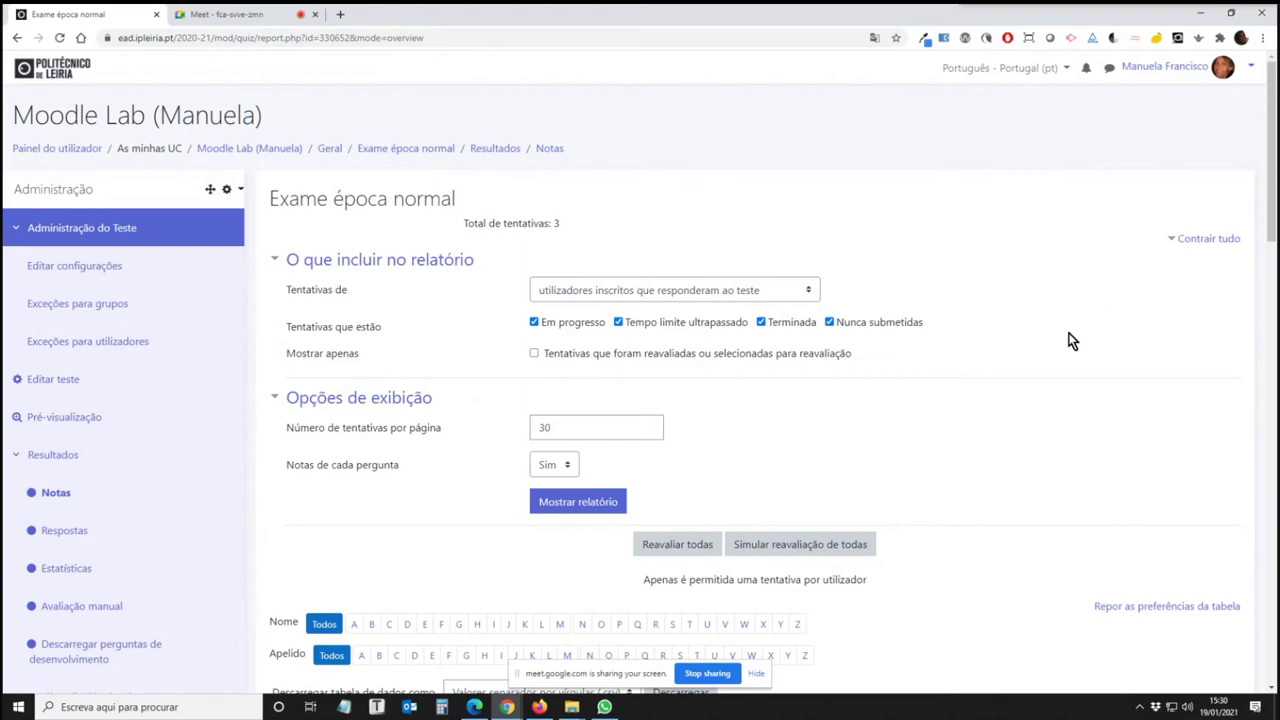
Override the second listed attempt's question 1 grade with 0.5 and no comment, save it and close the grading and review windows
scroll(1068, 341, down, 3)
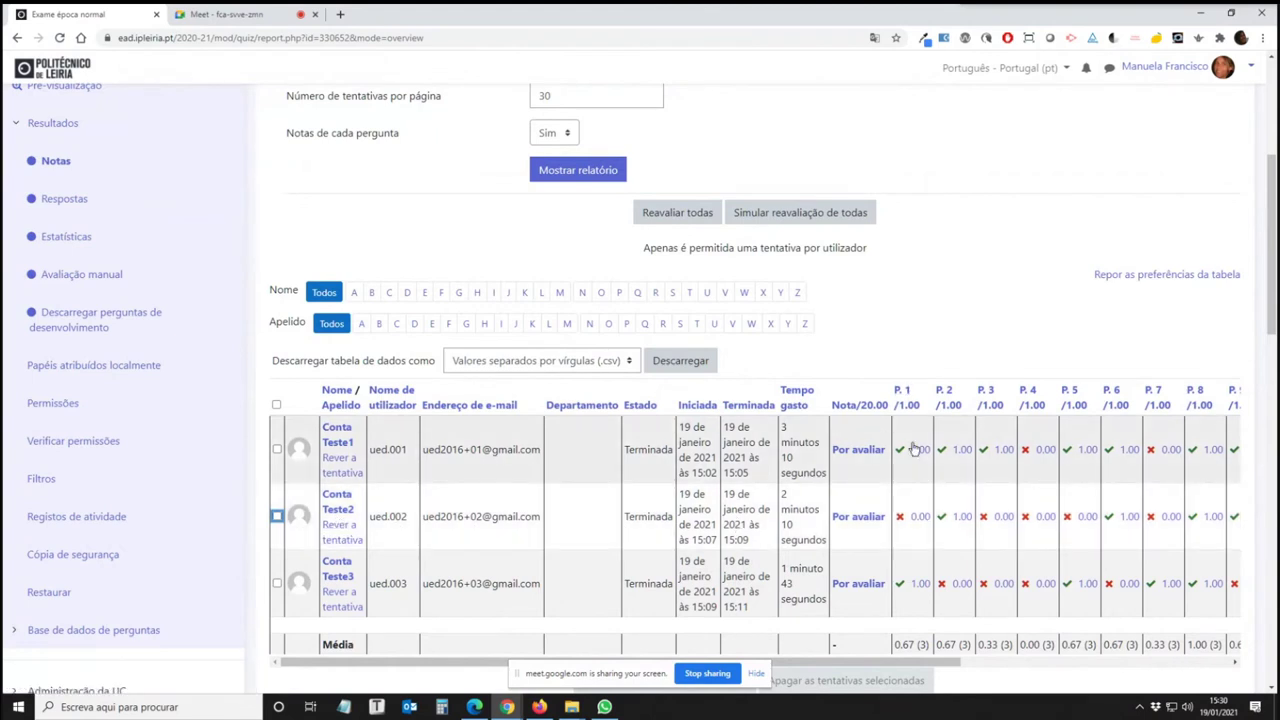
click(918, 517)
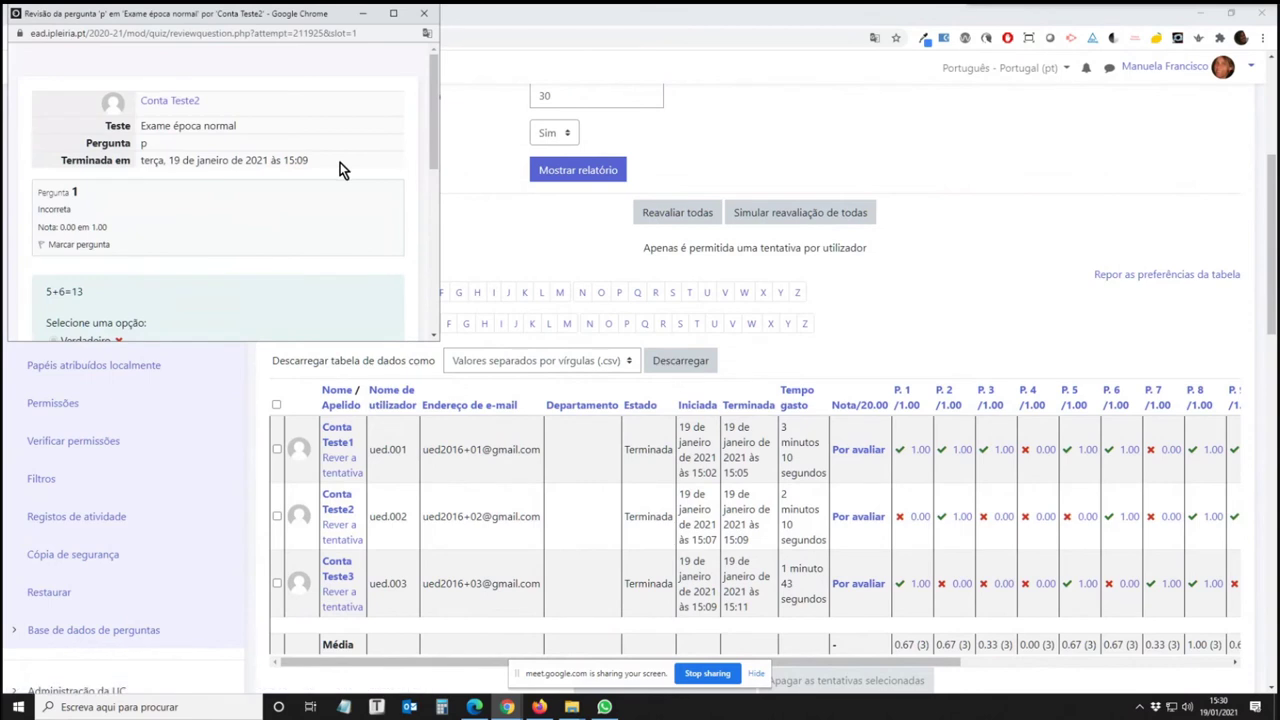
scroll(340, 163, down, 3)
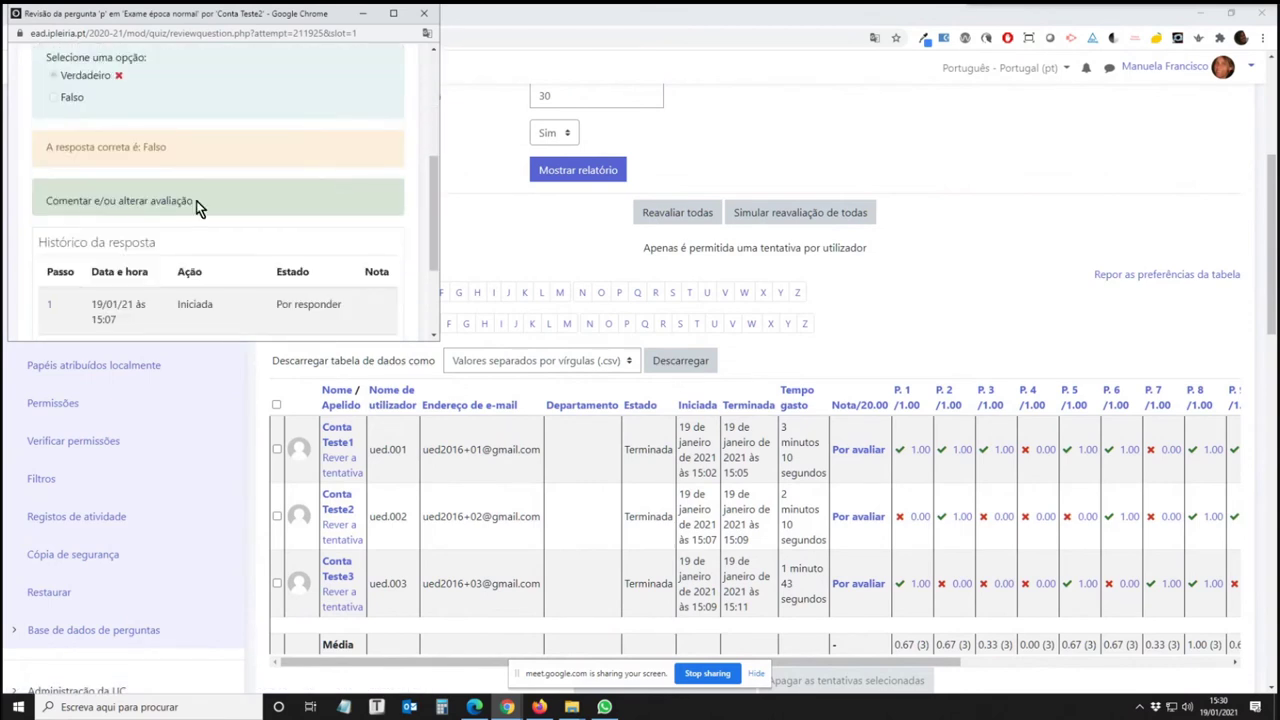
click(143, 204)
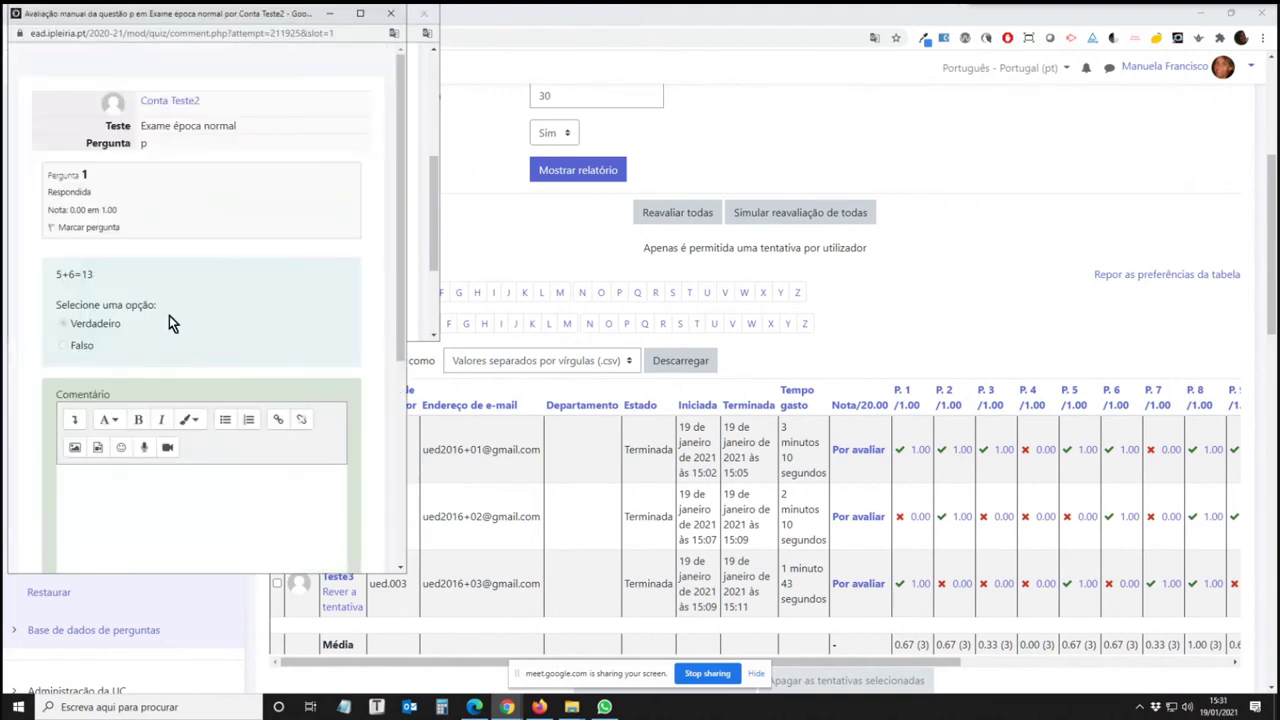
scroll(169, 315, down, 2)
click(75, 428)
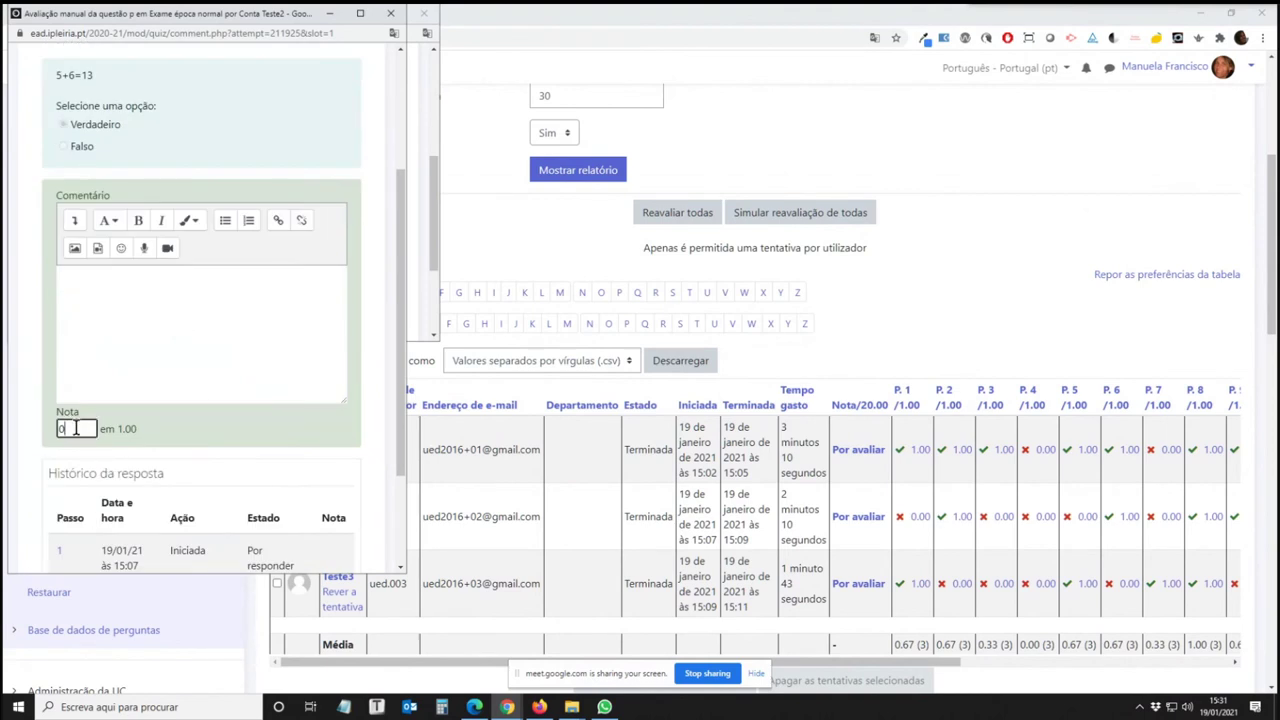
double_click(86, 428)
text(0.5)
key(Return)
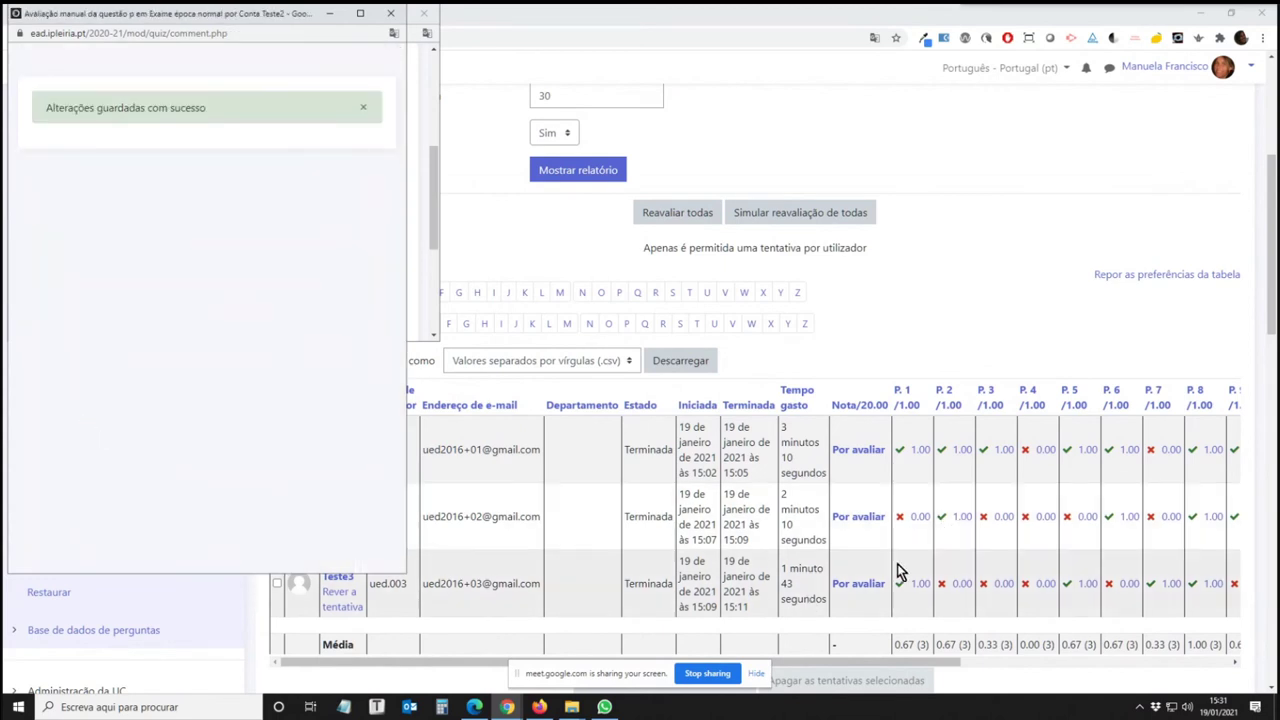
click(430, 15)
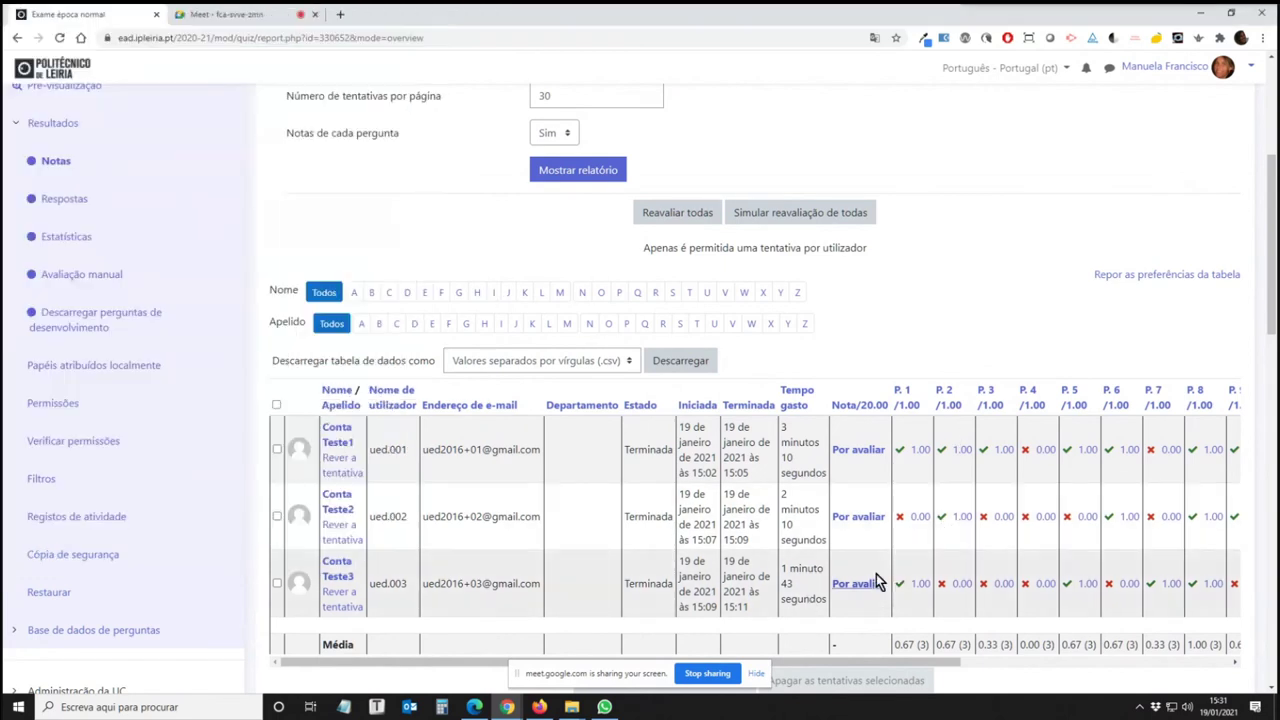
Regrade all attempts of the quiz and continue back to the attempts table in the Notas report
click(681, 219)
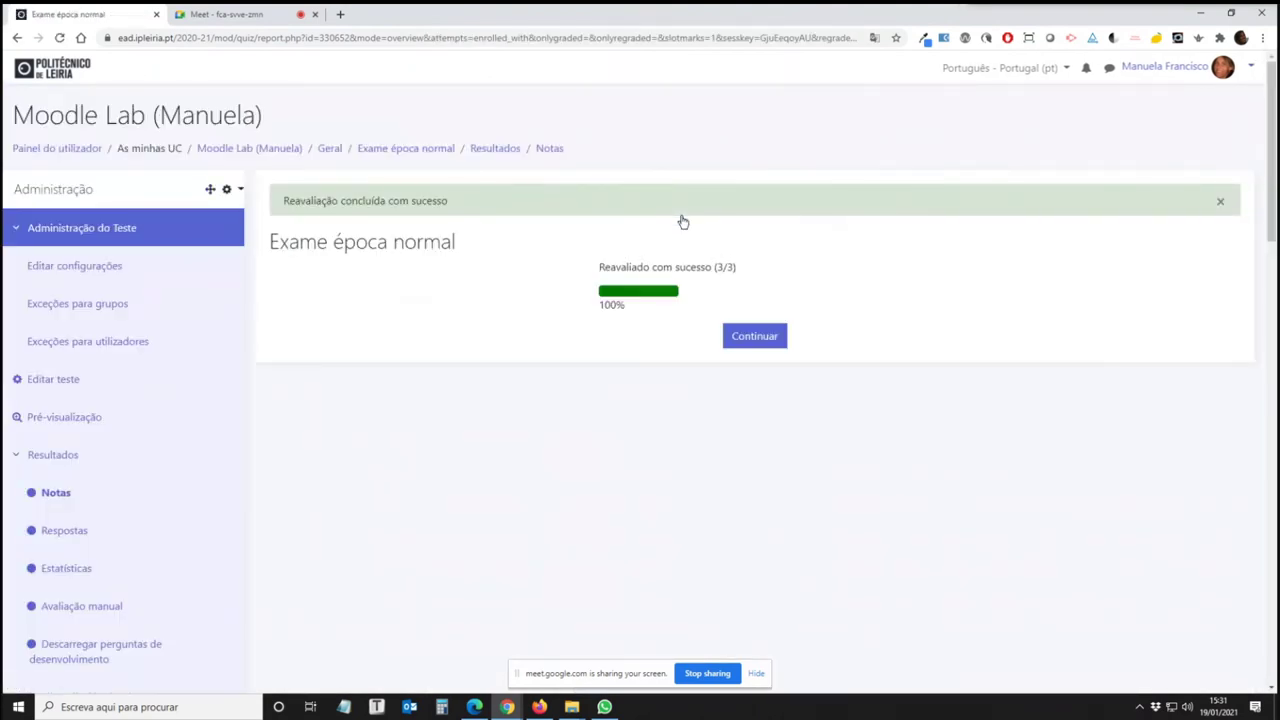
click(754, 337)
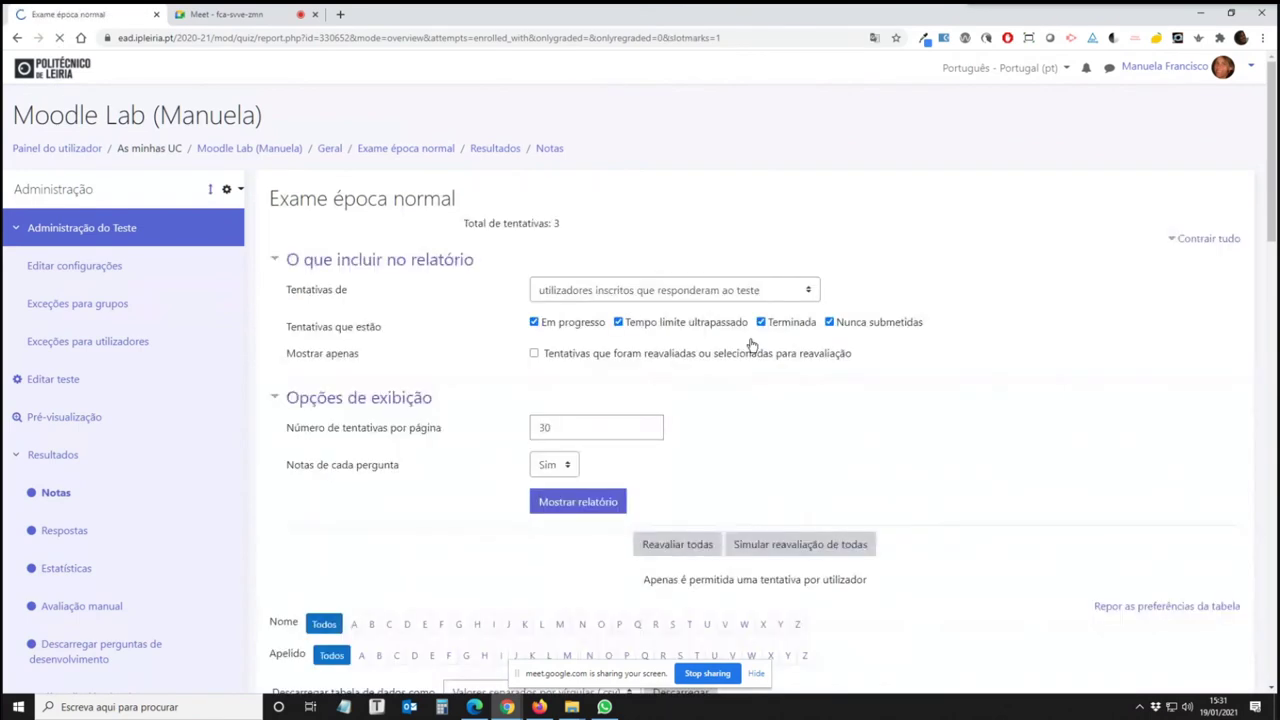
scroll(751, 345, down, 4)
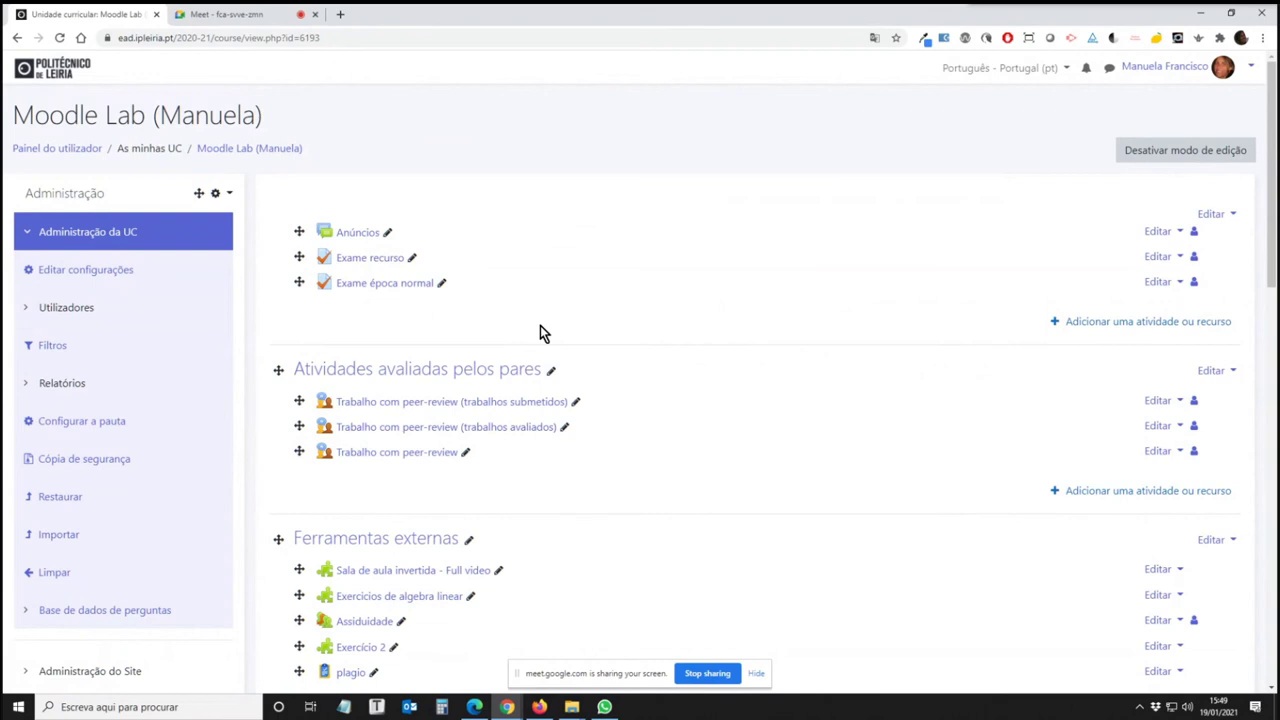
Open Exame época normal from the course page and view the attempts table in its results report
click(380, 285)
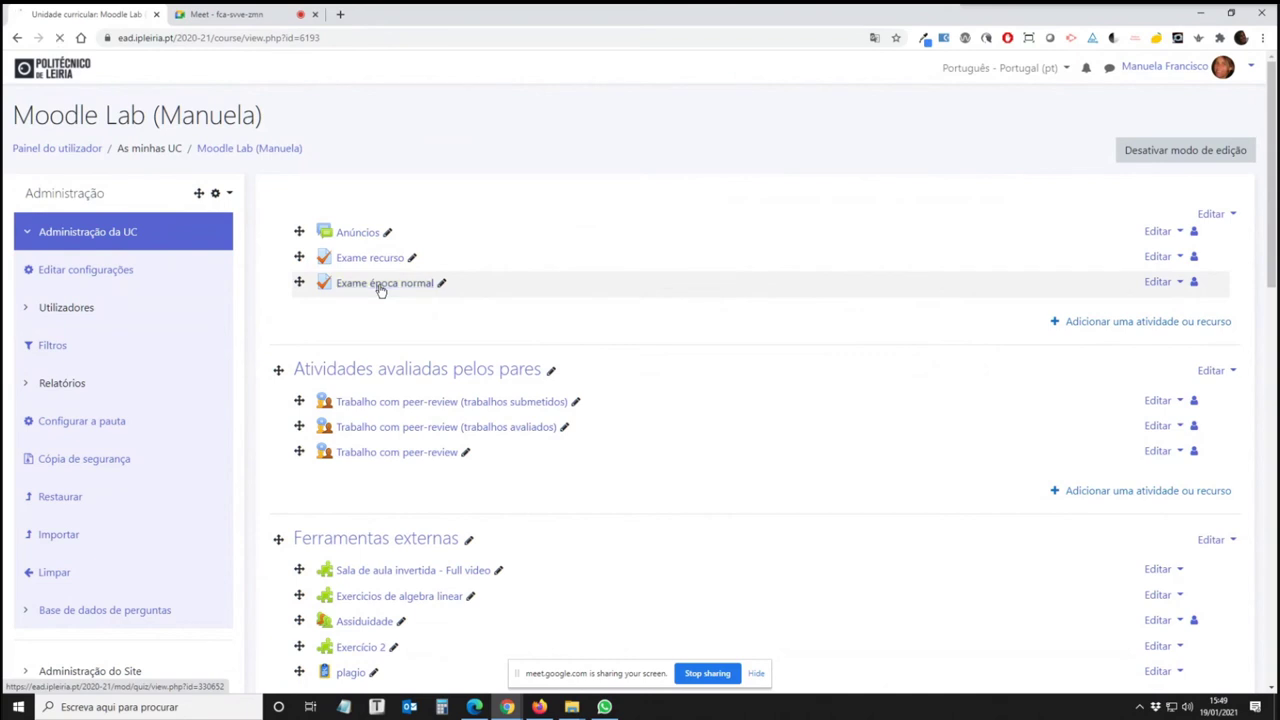
click(54, 466)
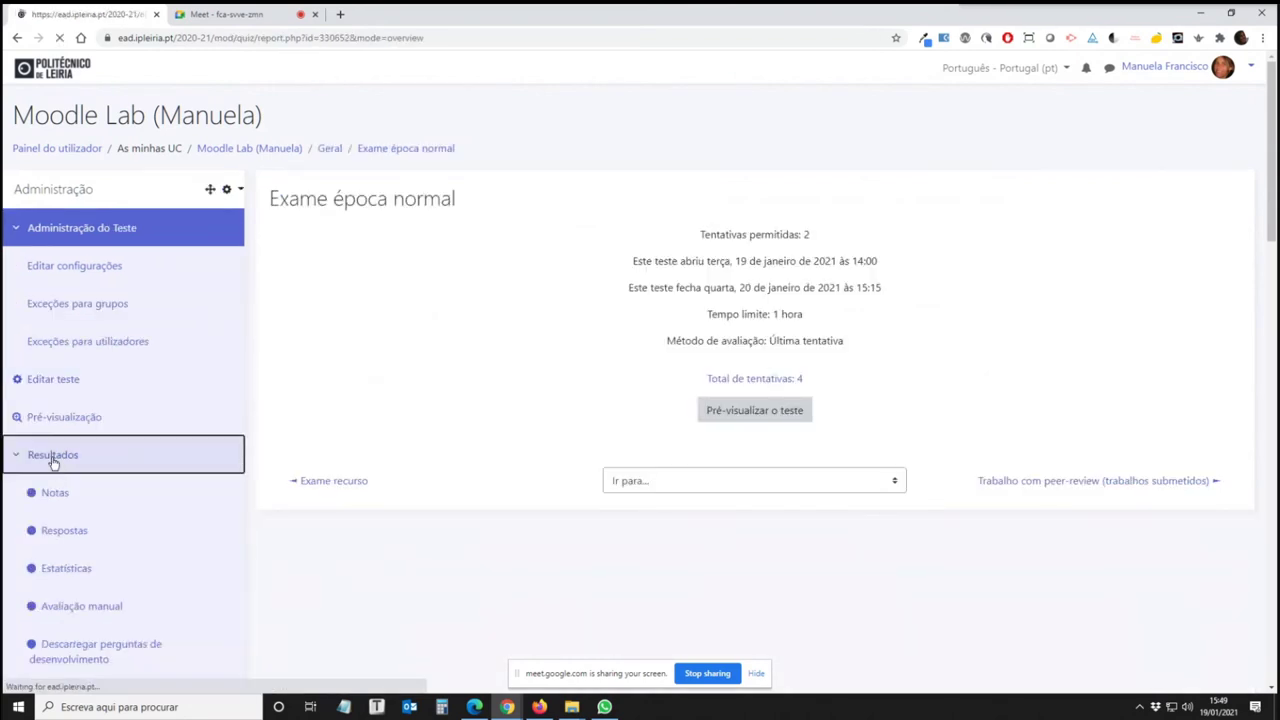
scroll(474, 438, down, 4)
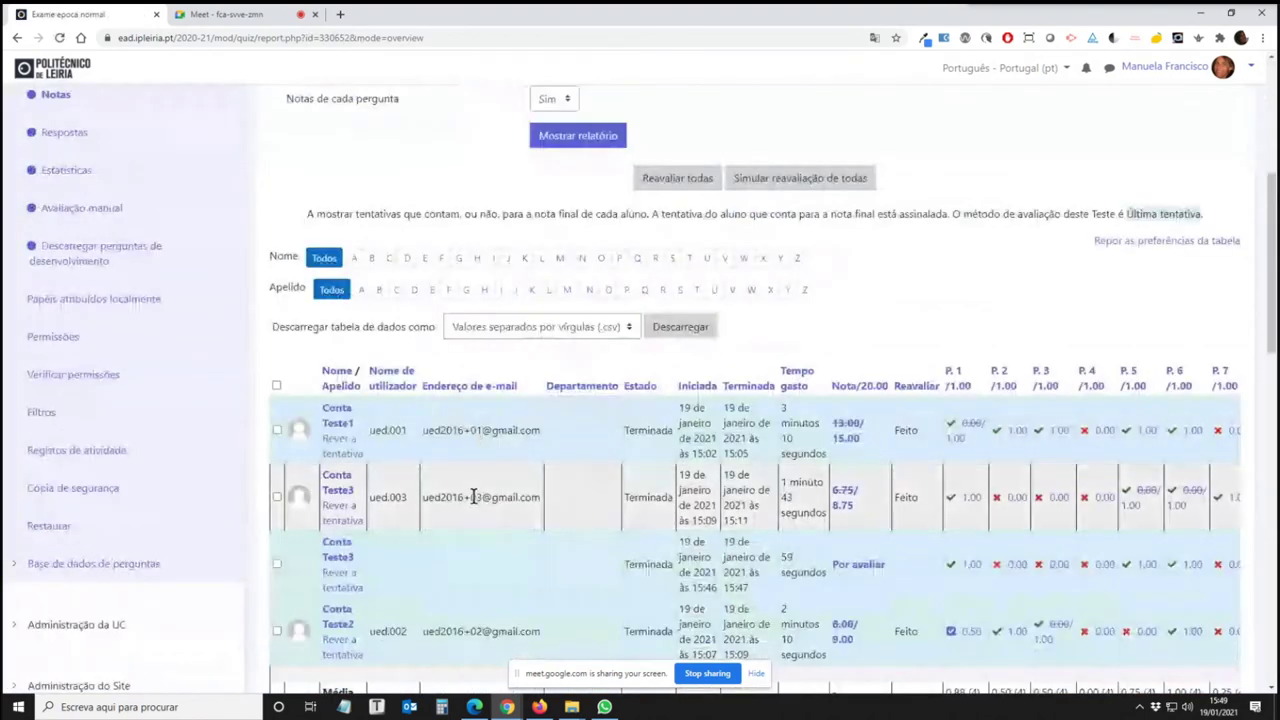
scroll(289, 449, down, 2)
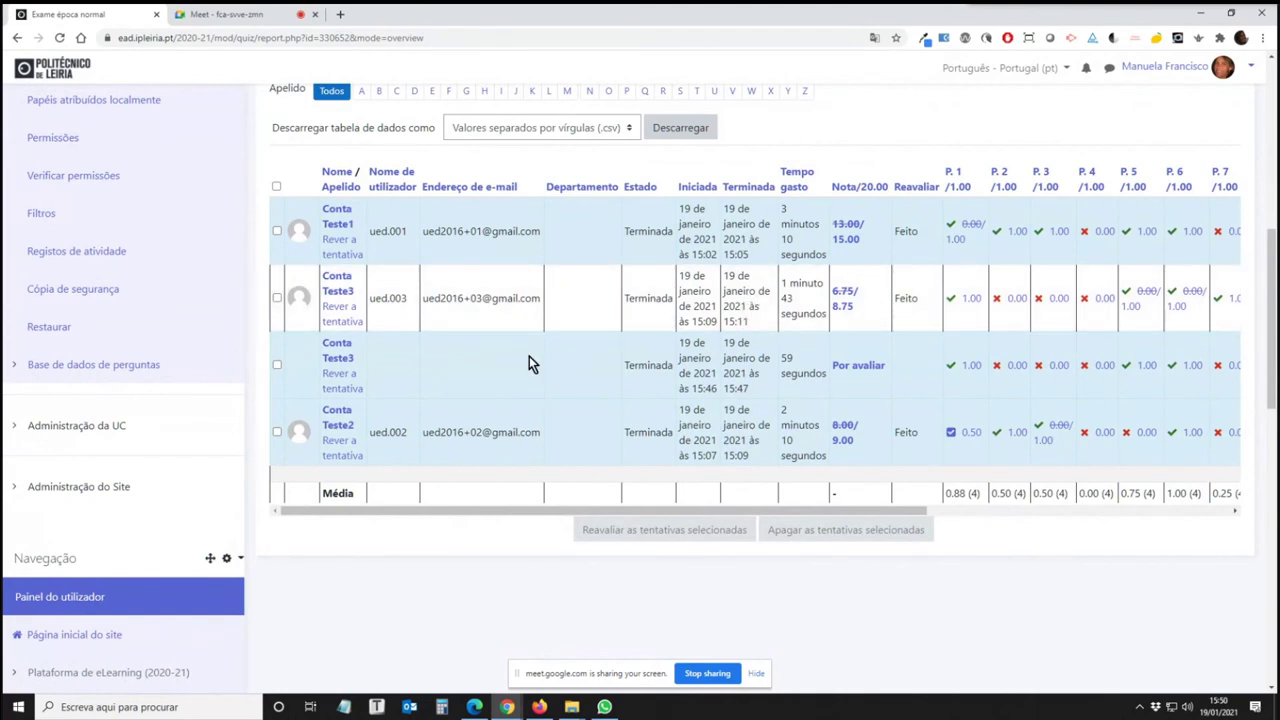
Sort the attempts table by student name in ascending order
click(337, 185)
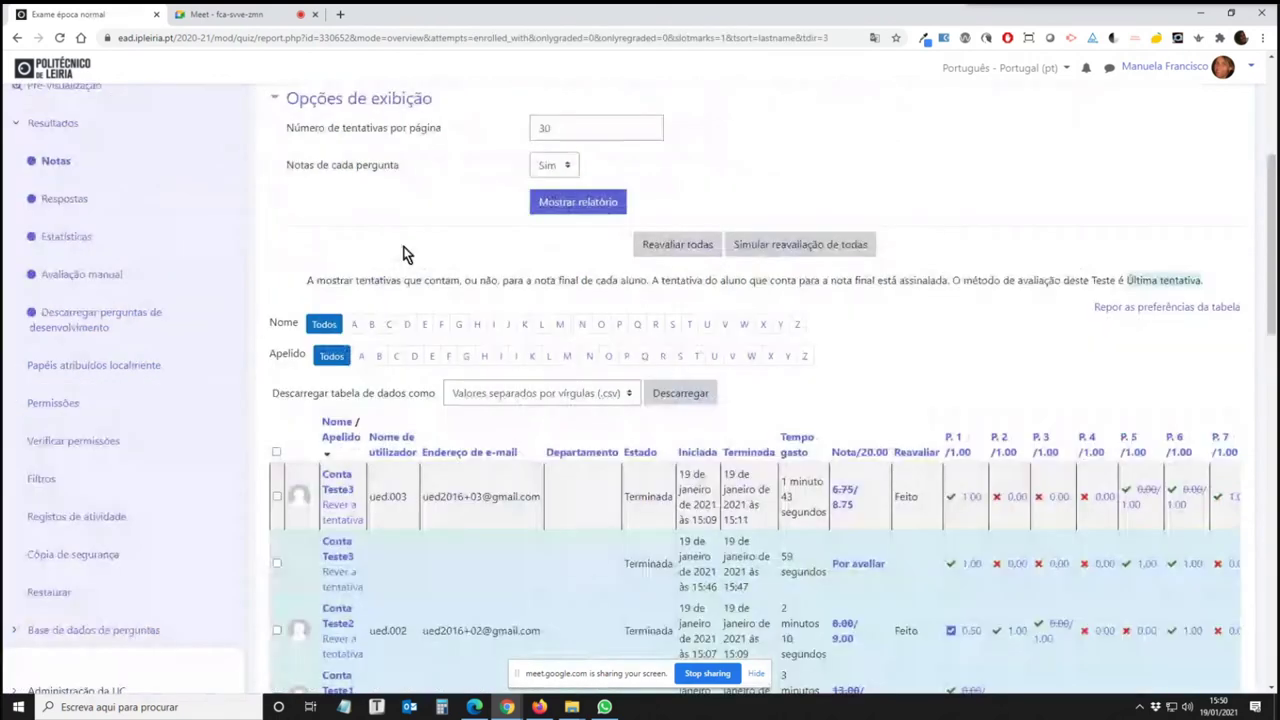
click(341, 437)
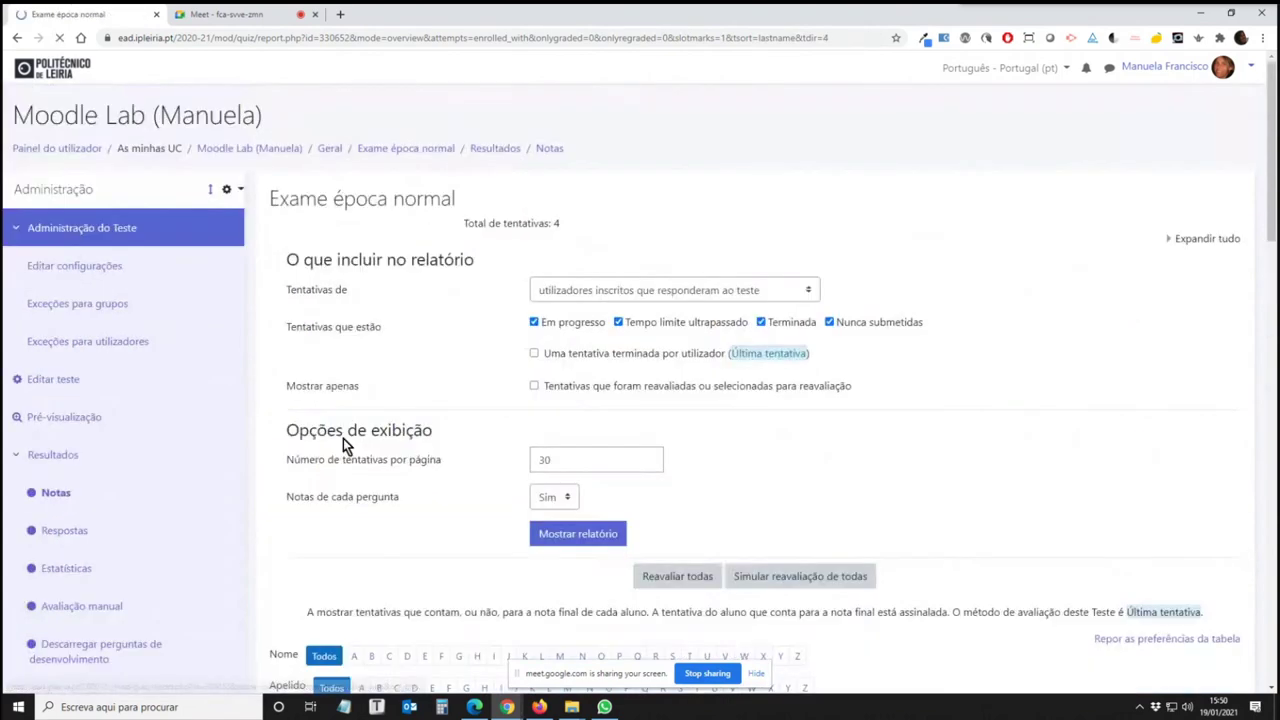
scroll(342, 446, down, 3)
scroll(348, 470, down, 1)
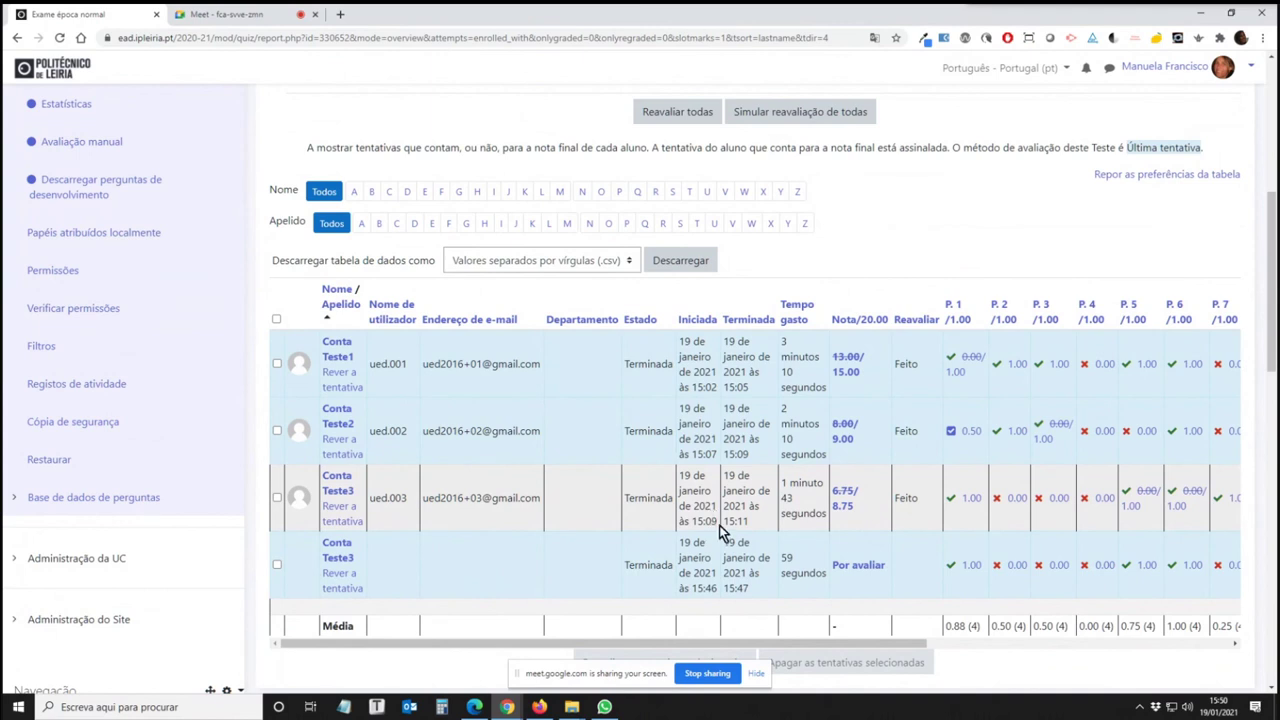
Compare the start and end times of the third student's two attempts and select the earlier one, started at 15:09
drag(704, 521, 696, 522)
click(749, 527)
drag(749, 523, 728, 521)
drag(750, 588, 730, 590)
click(705, 497)
click(277, 498)
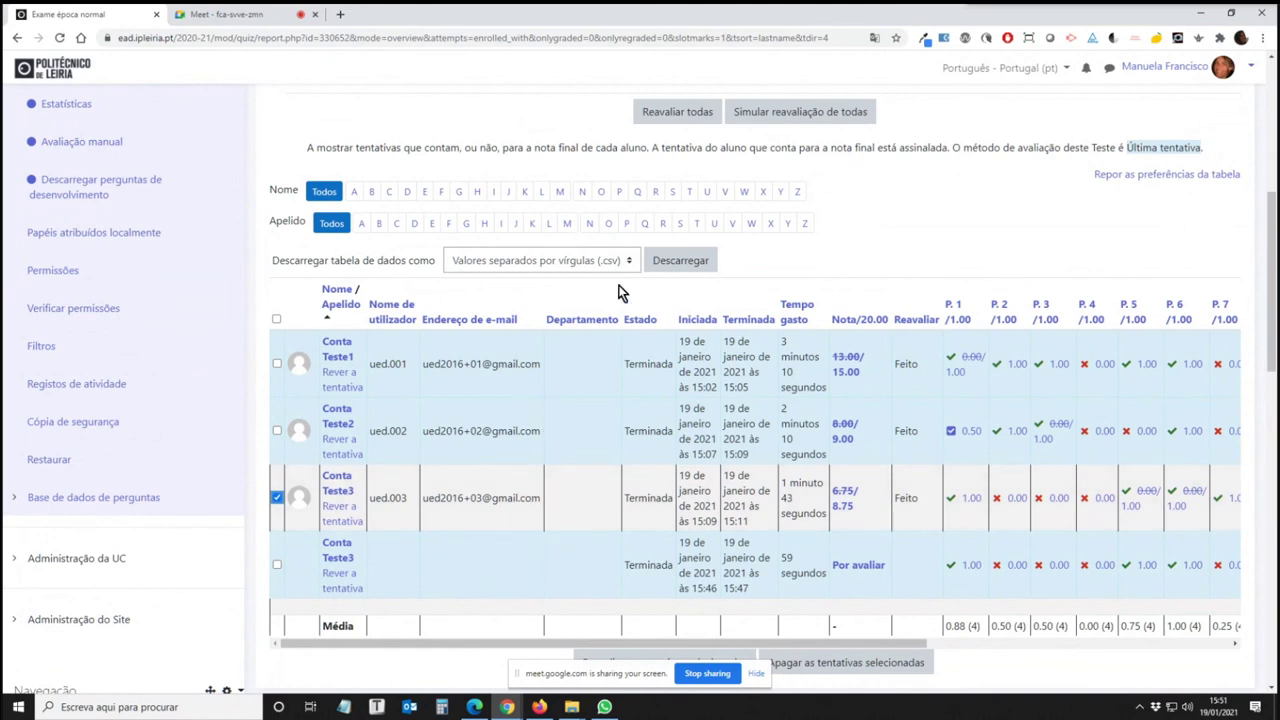
Set the table's download format to Microsoft Excel (.xlsx) and view the regrade and delete options for selected attempts
click(577, 261)
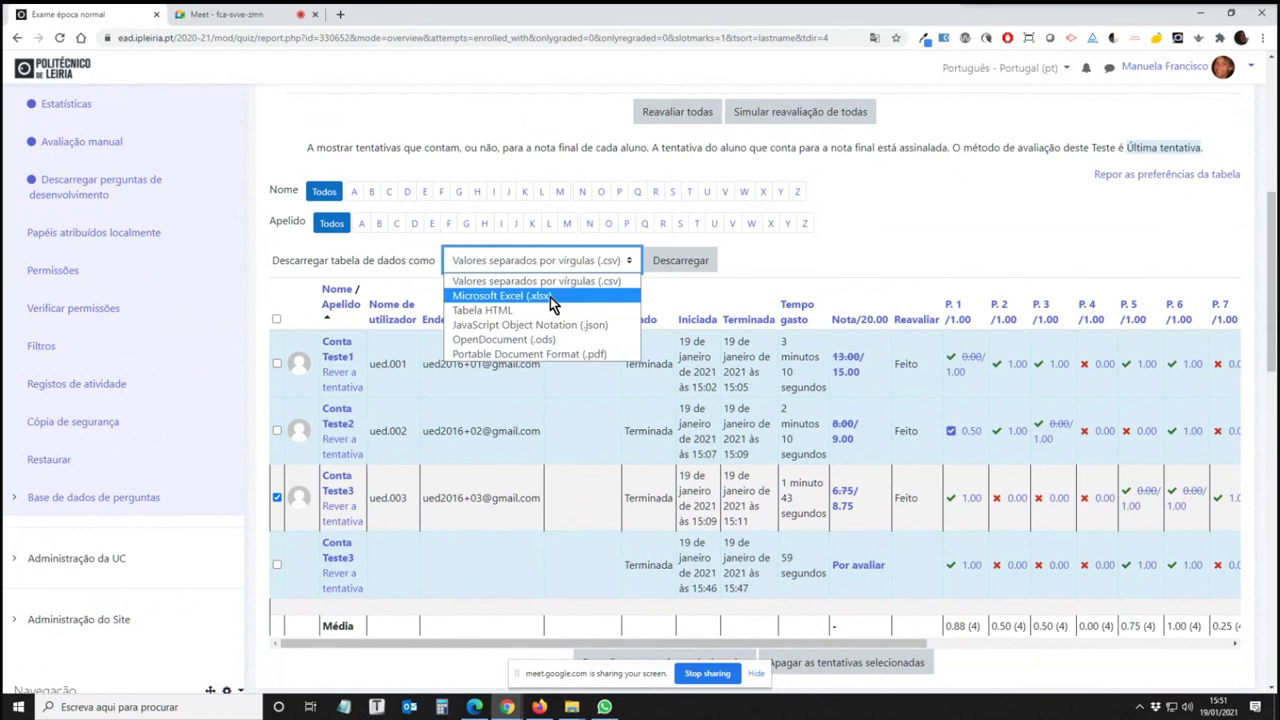
click(550, 297)
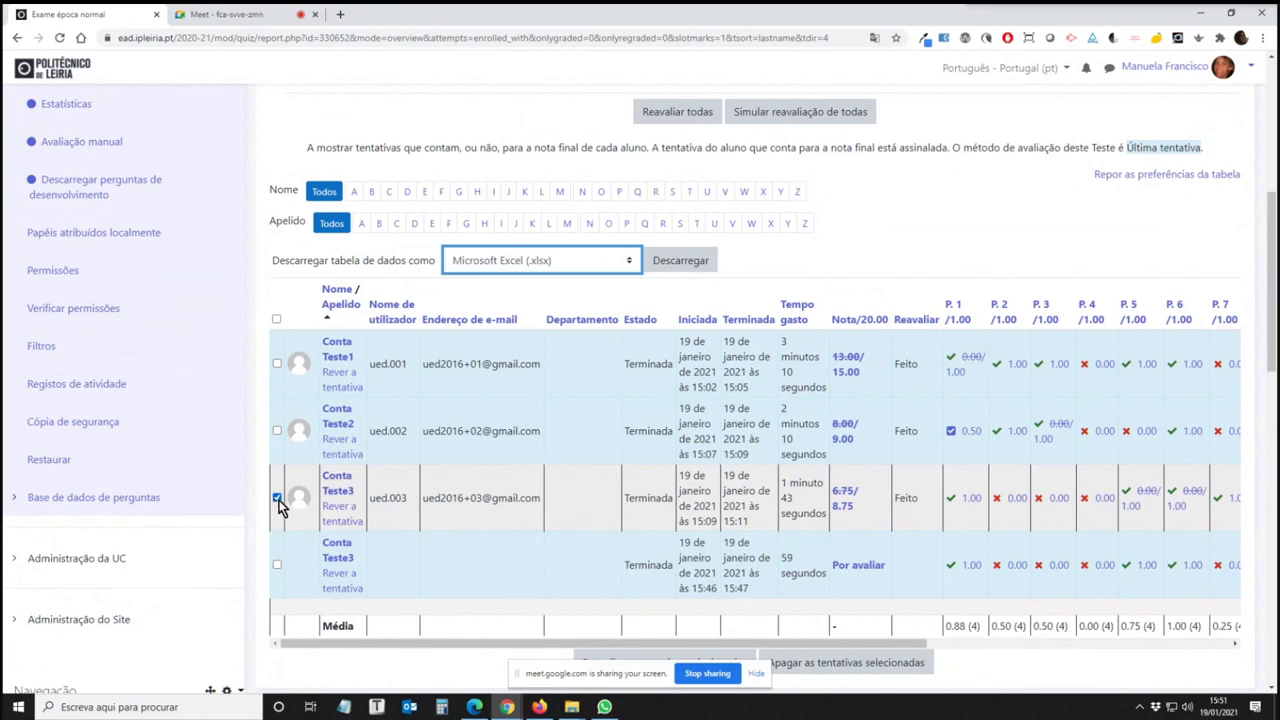
scroll(548, 500, down, 2)
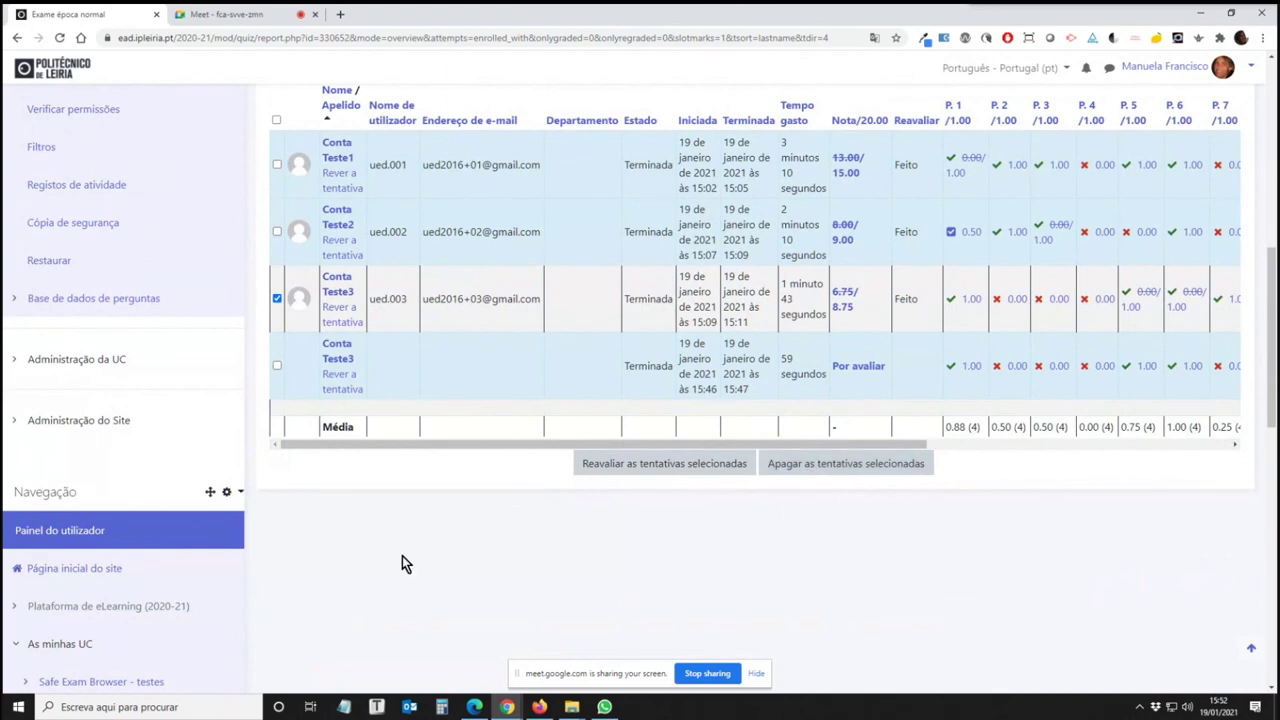
scroll(402, 556, up, 4)
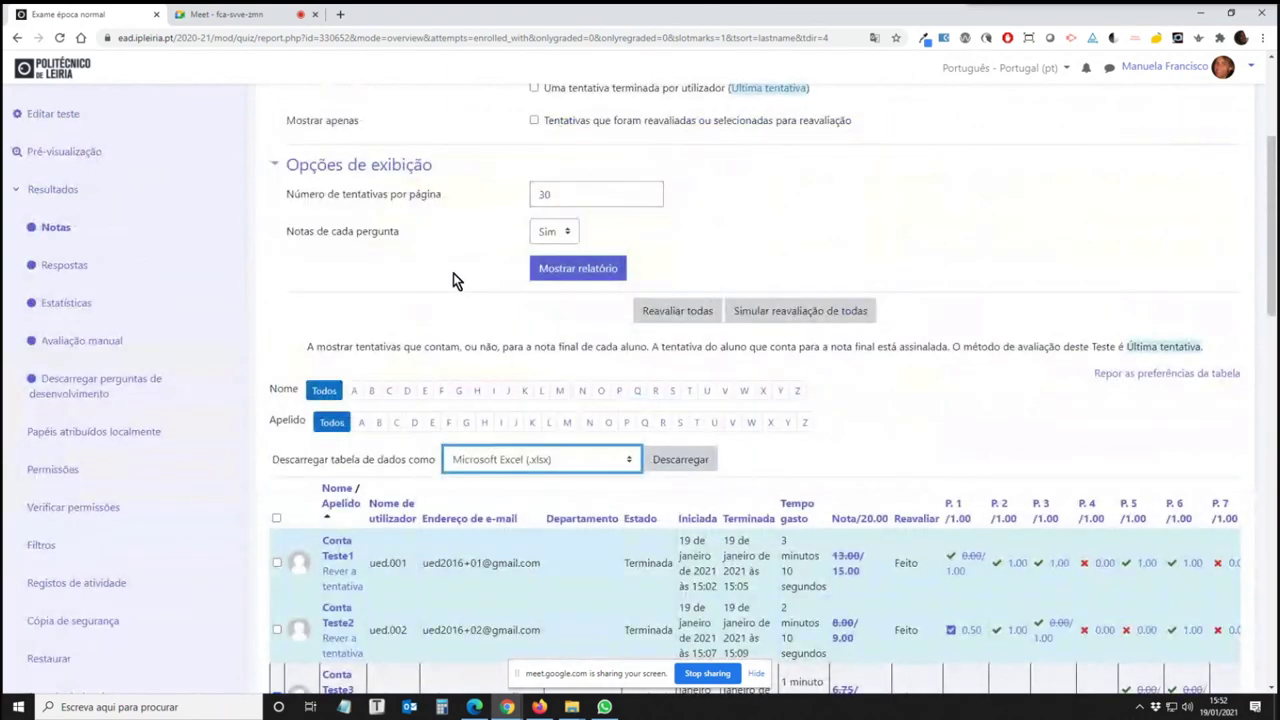